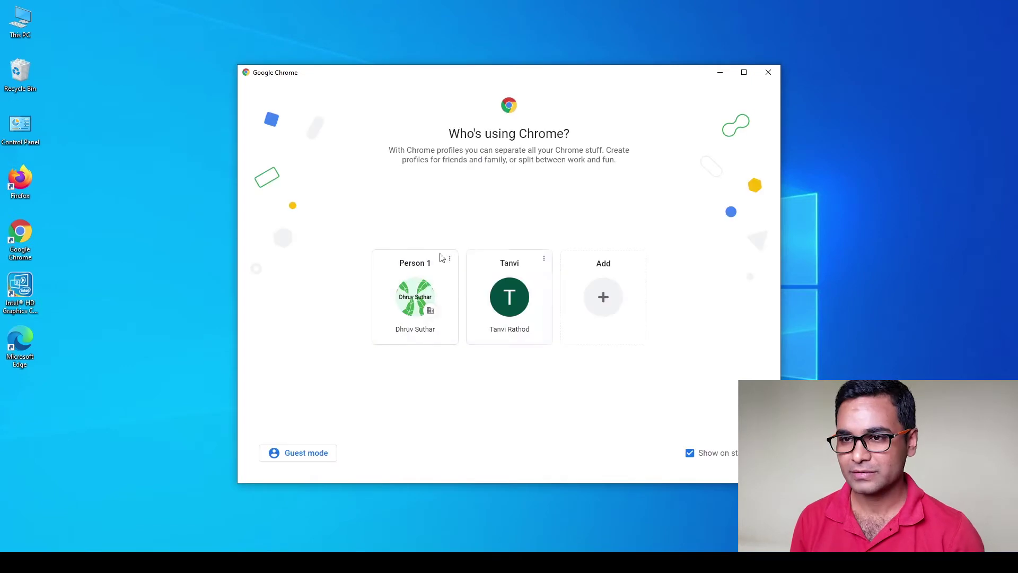
Open the second browser profile and search for "canon pixma g2012 drivers download" in an incognito window
left_click(491, 302)
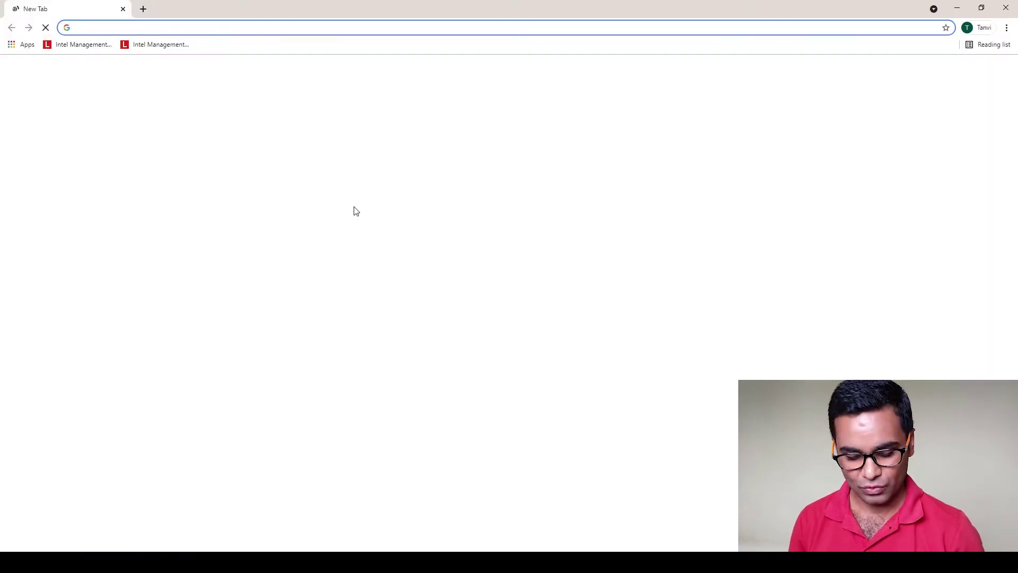
key("ctrl+shift+n")
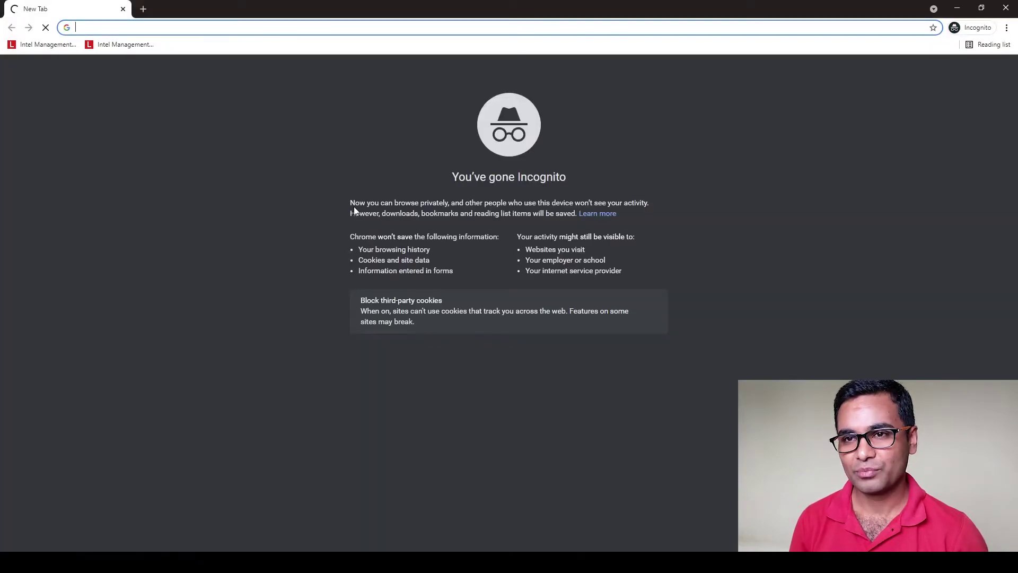
left_click(345, 27)
type("canon pixma")
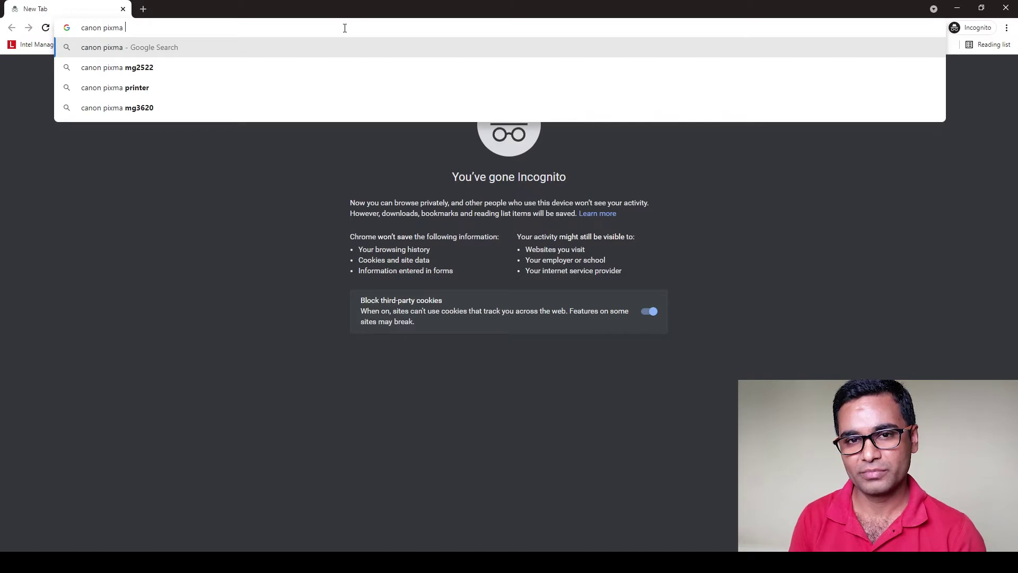
type("g")
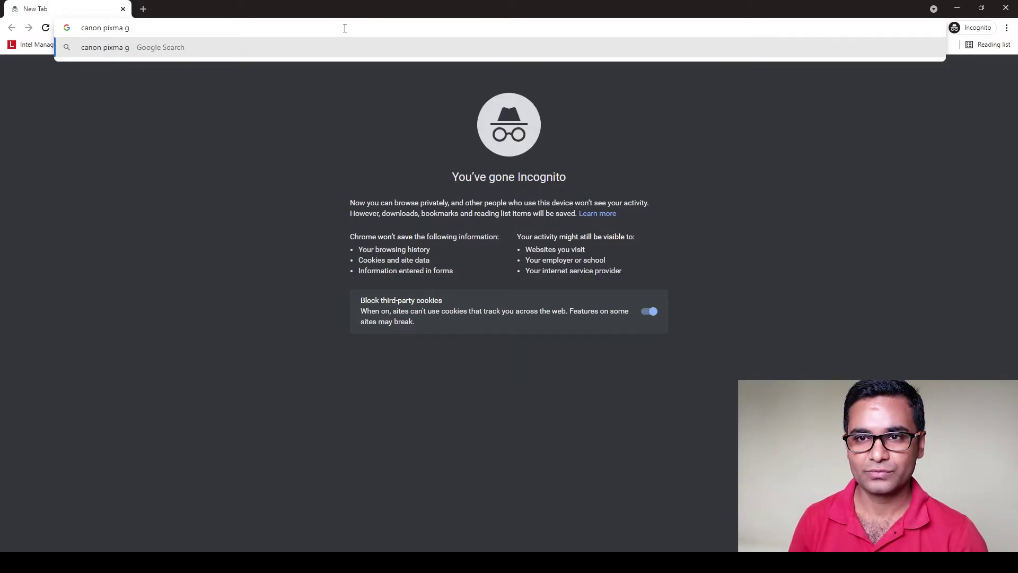
type("2012")
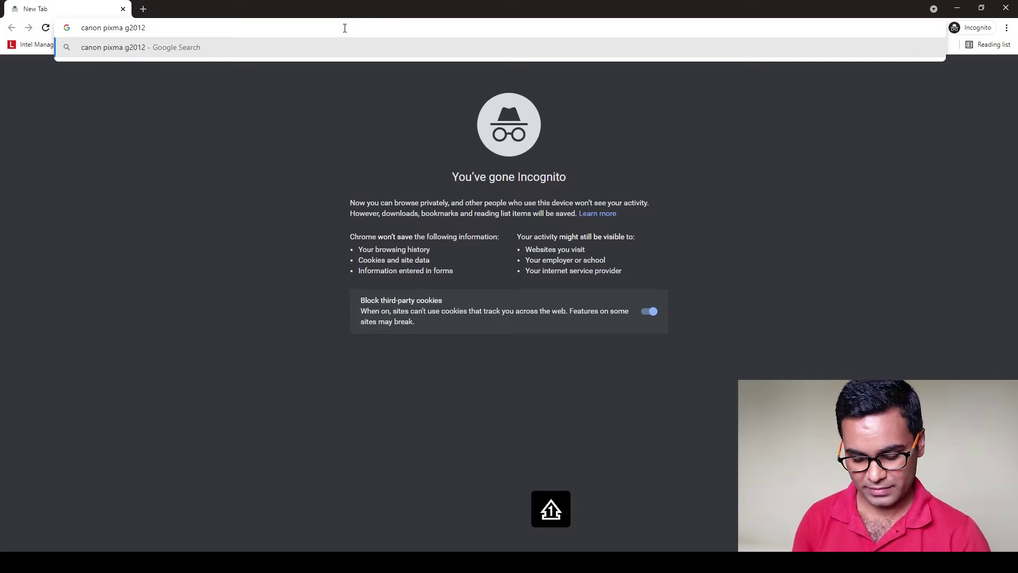
type(" drivers down")
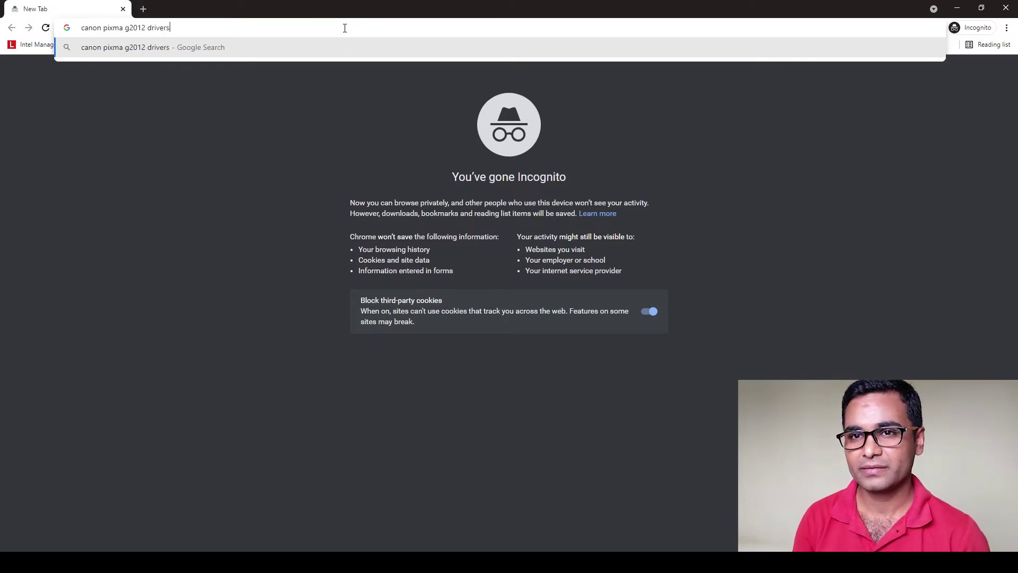
type("load")
key("Return")
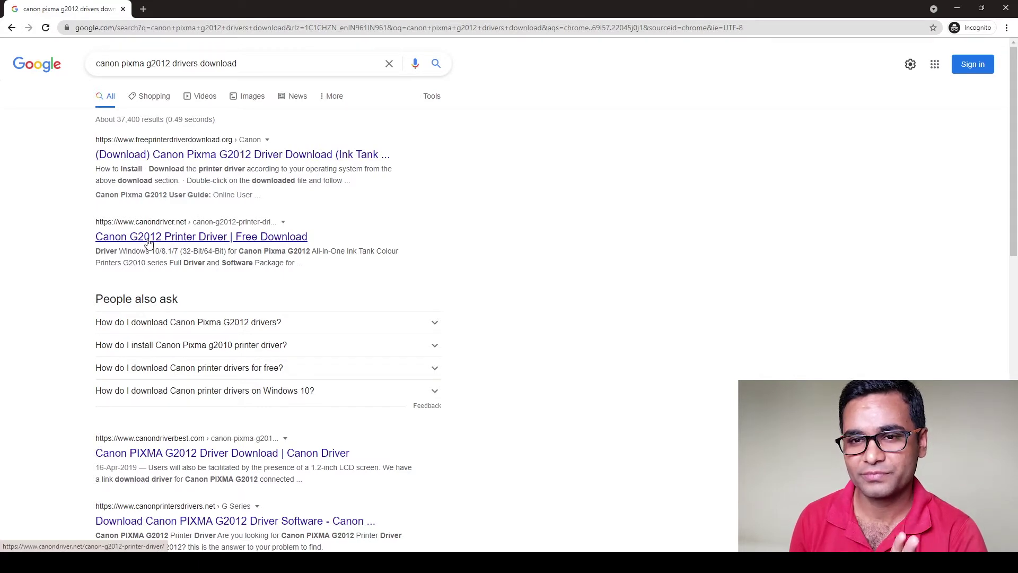
Open the Canon India result for the G2010 series Full Driver & Software Package and download the Windows package
scroll(148, 243, "down", 4)
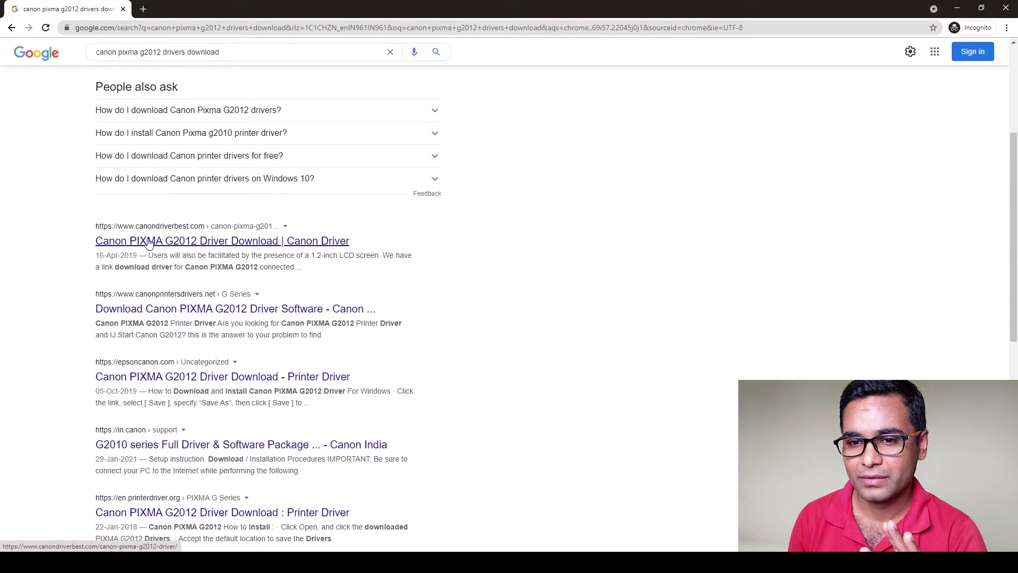
scroll(148, 243, "down", 1)
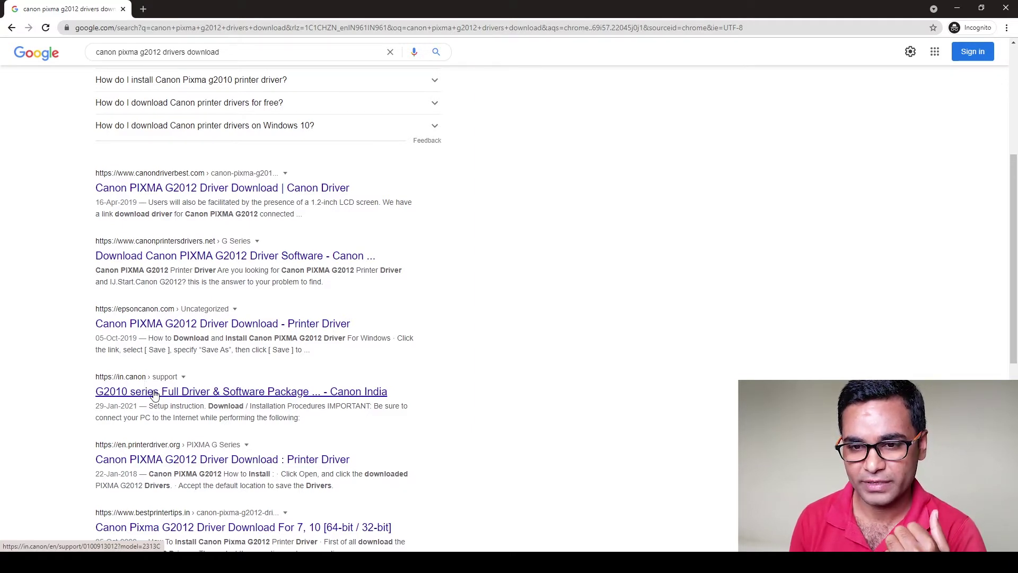
left_click(154, 394)
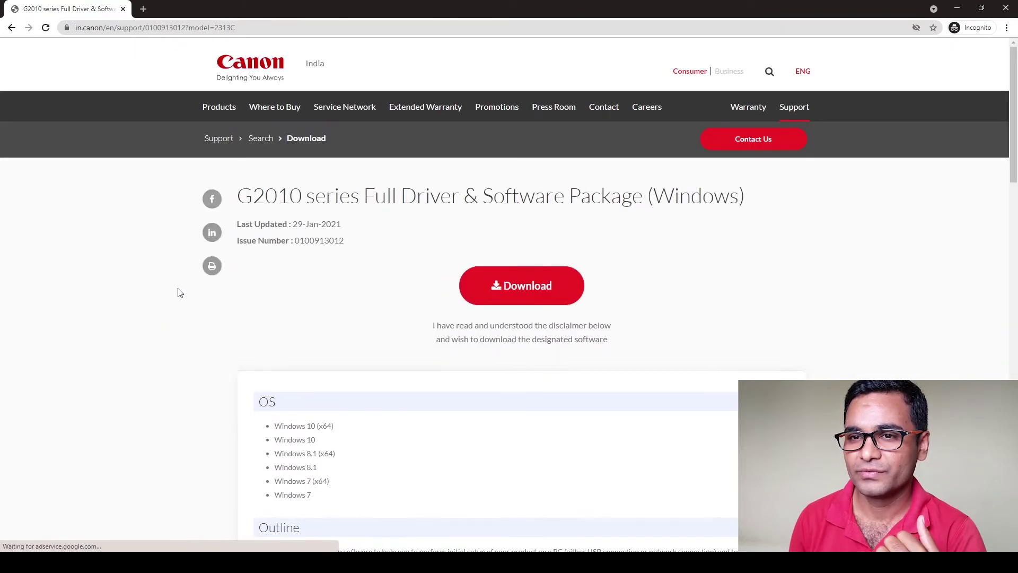
left_click_drag(240, 198, 769, 200)
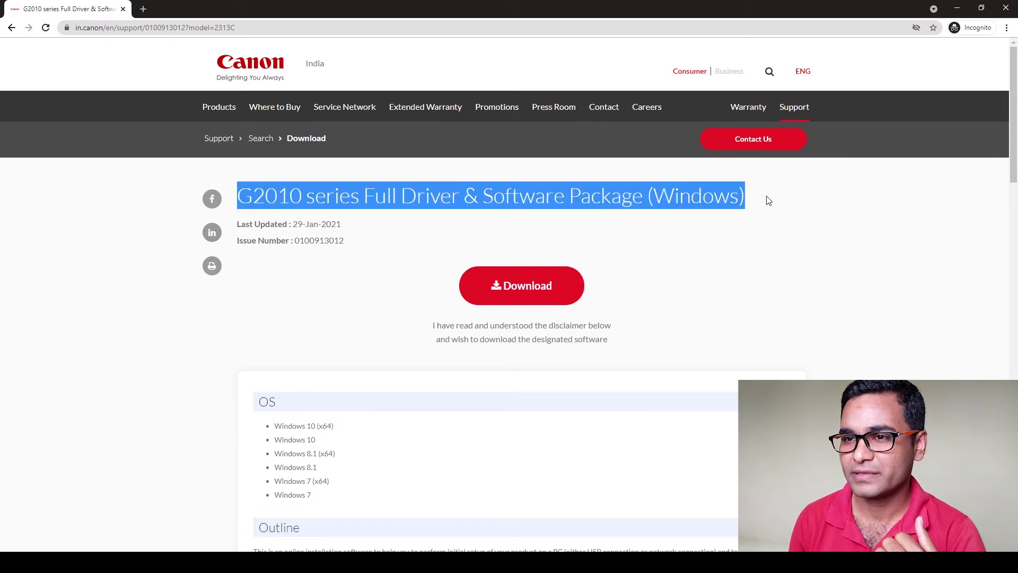
left_click(768, 200)
left_click_drag(406, 196, 571, 193)
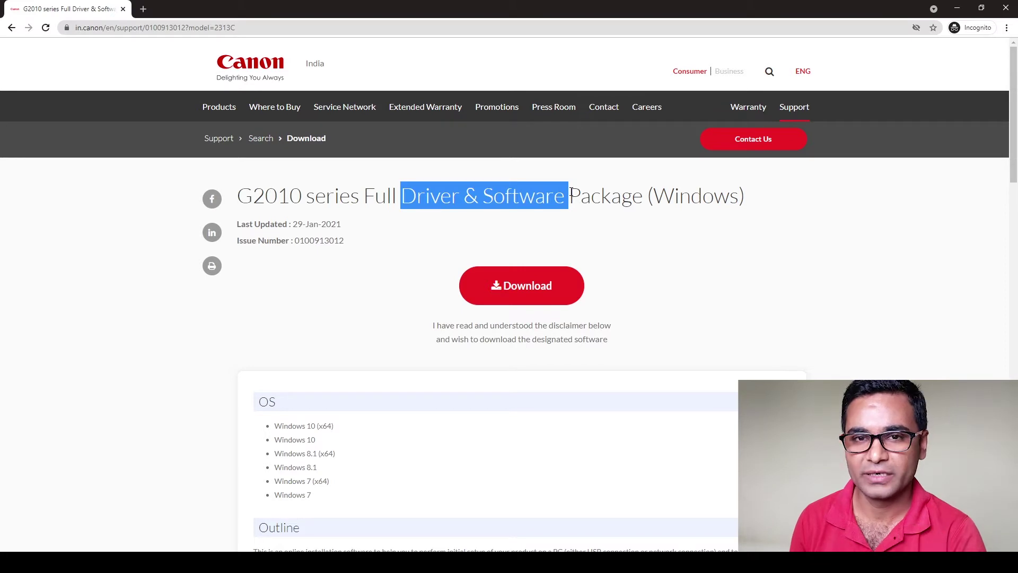
left_click(537, 286)
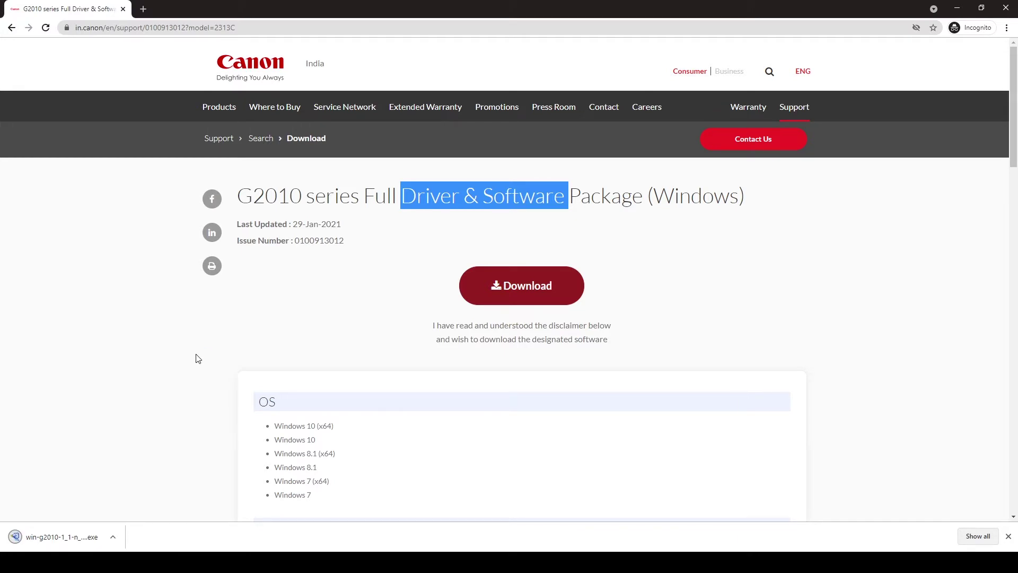
Show the downloaded win-g2010-1_1-n_mcd file in its folder, run it with permission to make changes, and minimize the folder window
right_click(76, 537)
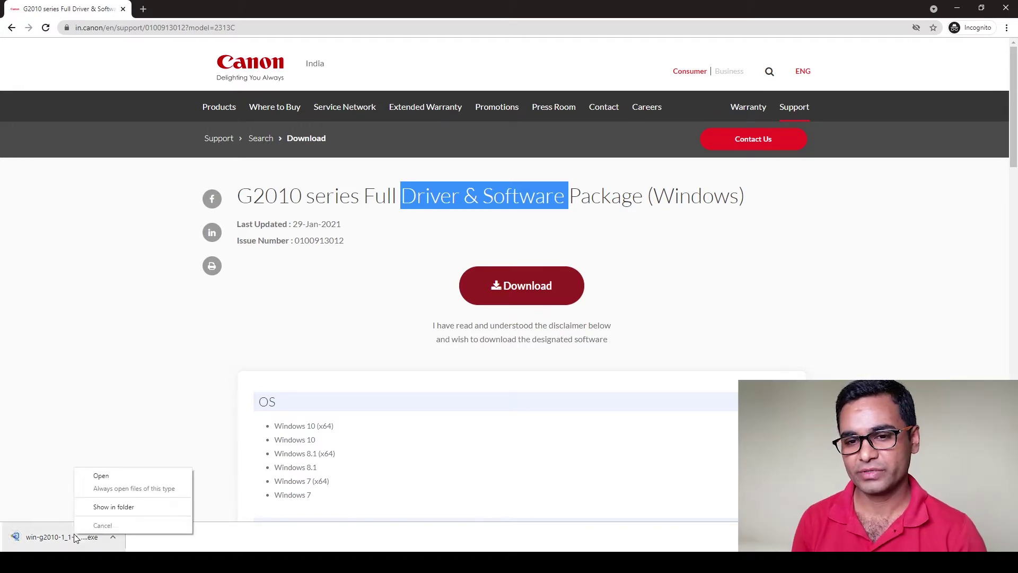
left_click(105, 507)
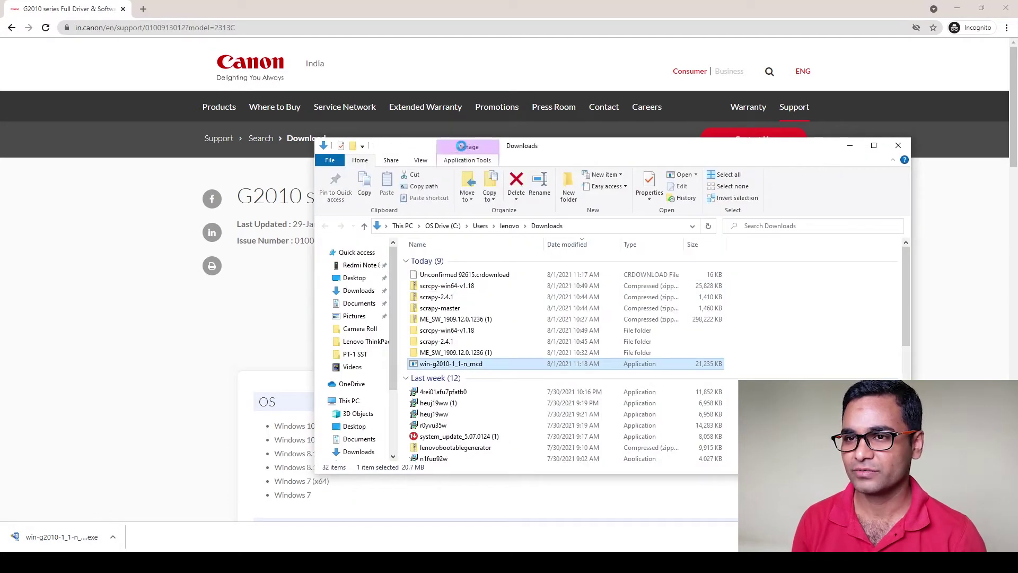
double_click(467, 147)
right_click(142, 221)
left_click(159, 229)
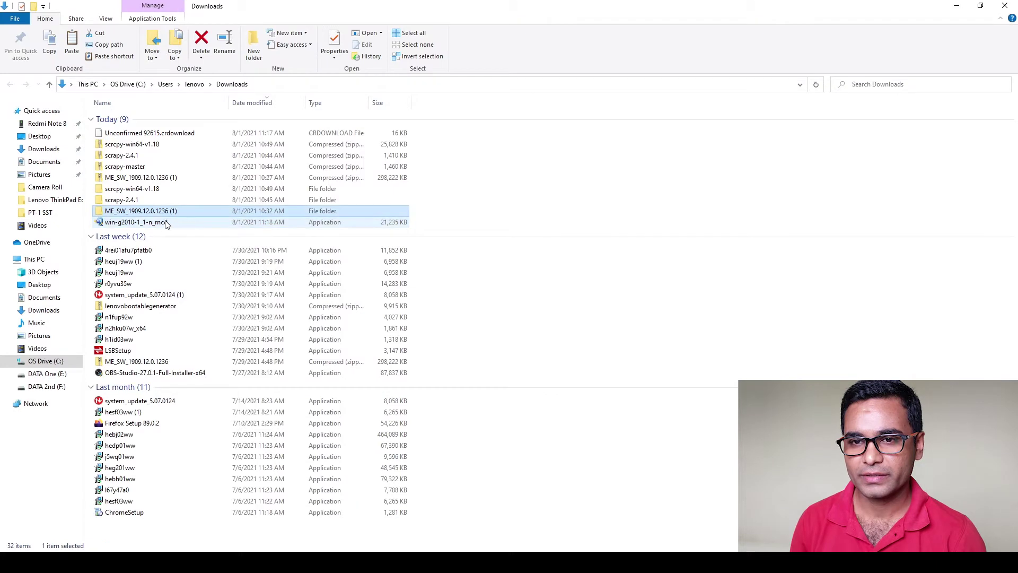
left_click(165, 222)
double_click(162, 223)
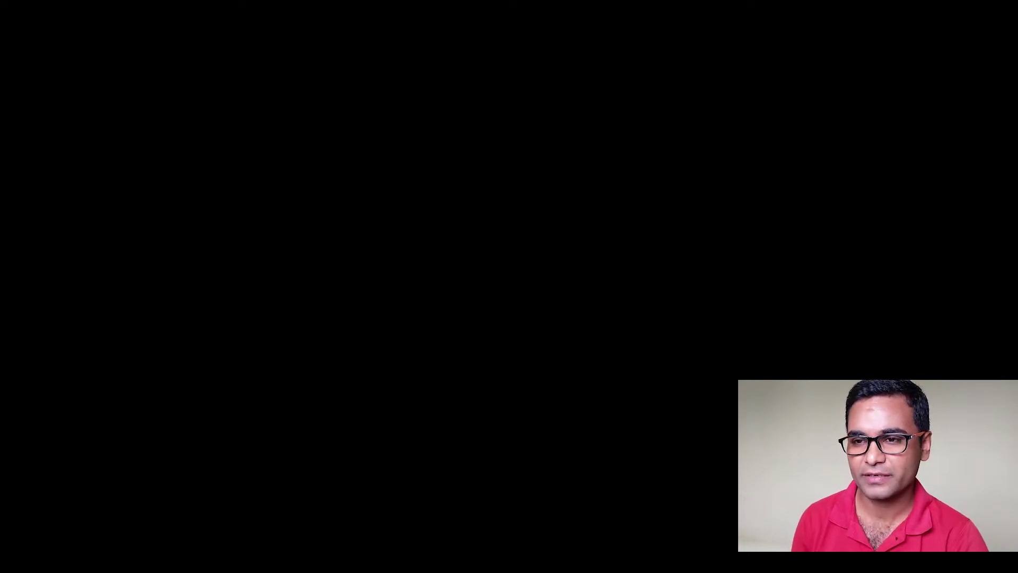
left_click(447, 348)
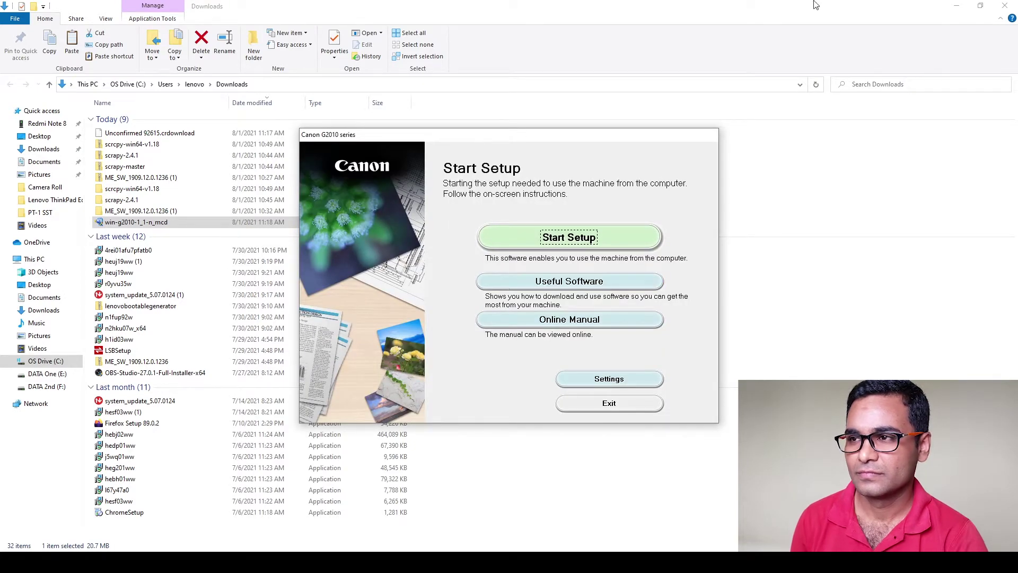
left_click(955, 6)
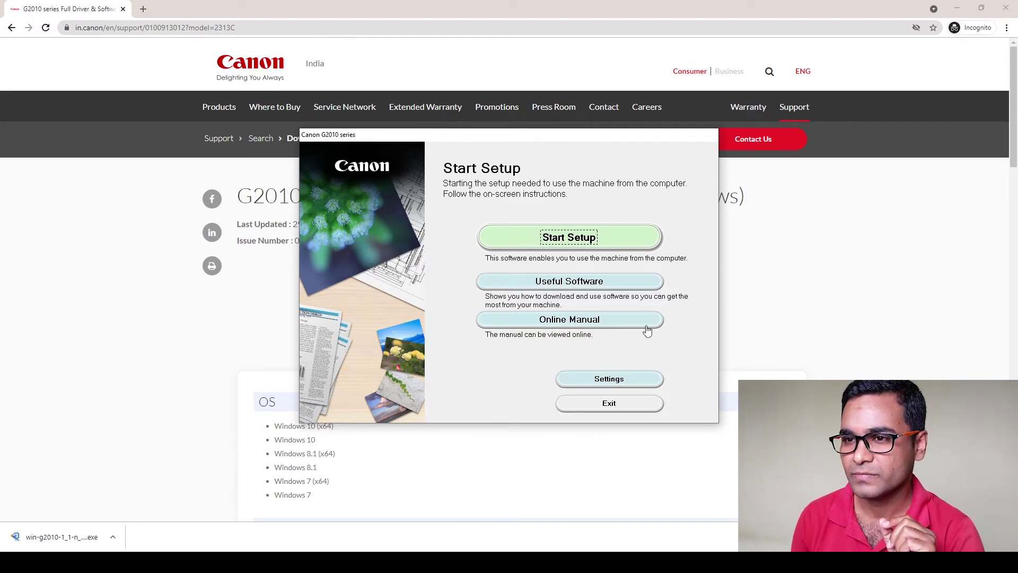
Start the Canon G2010 series setup, accepting the license agreement and the sending of product information to Canon
left_click(570, 242)
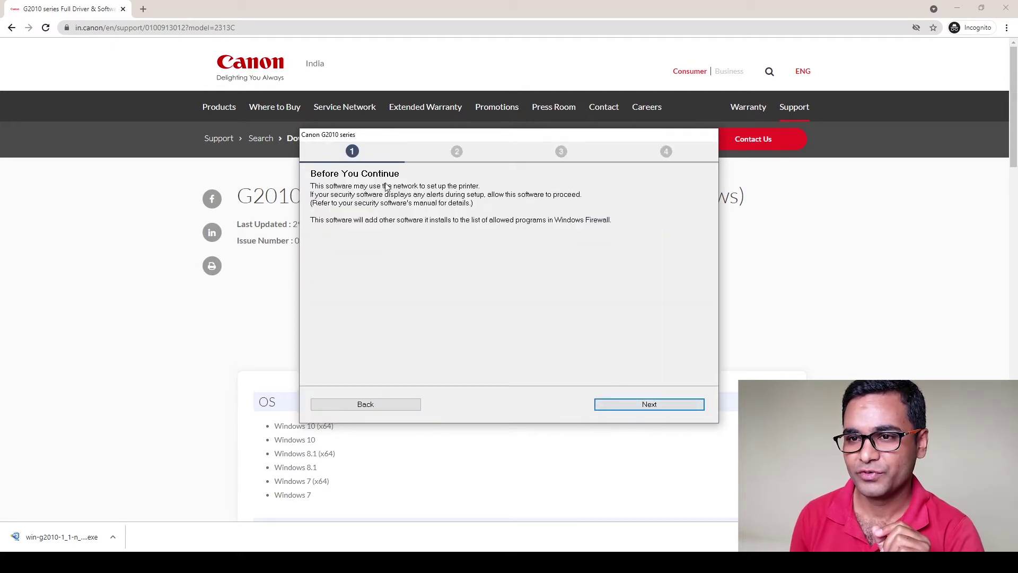
left_click(634, 406)
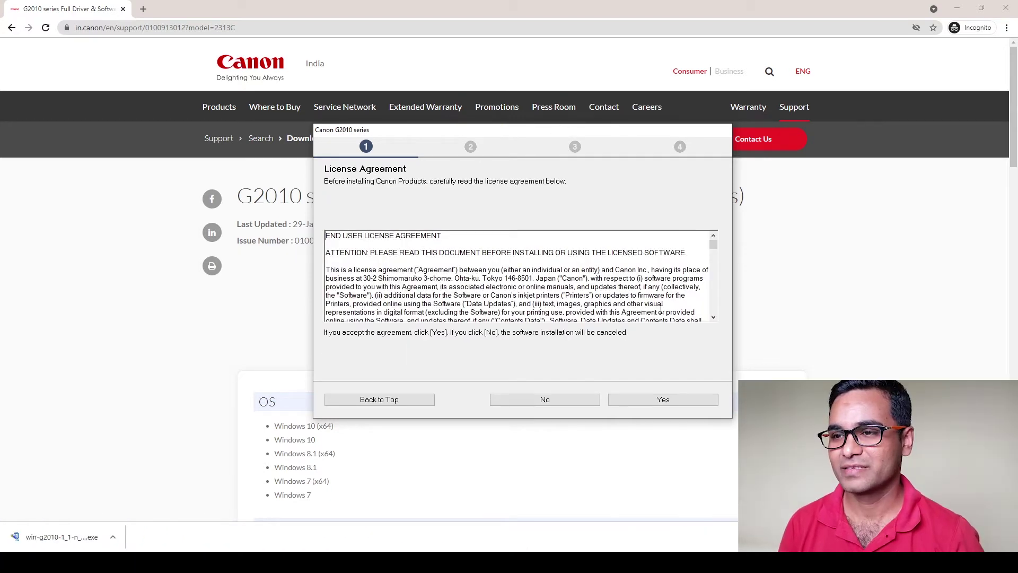
left_click(662, 400)
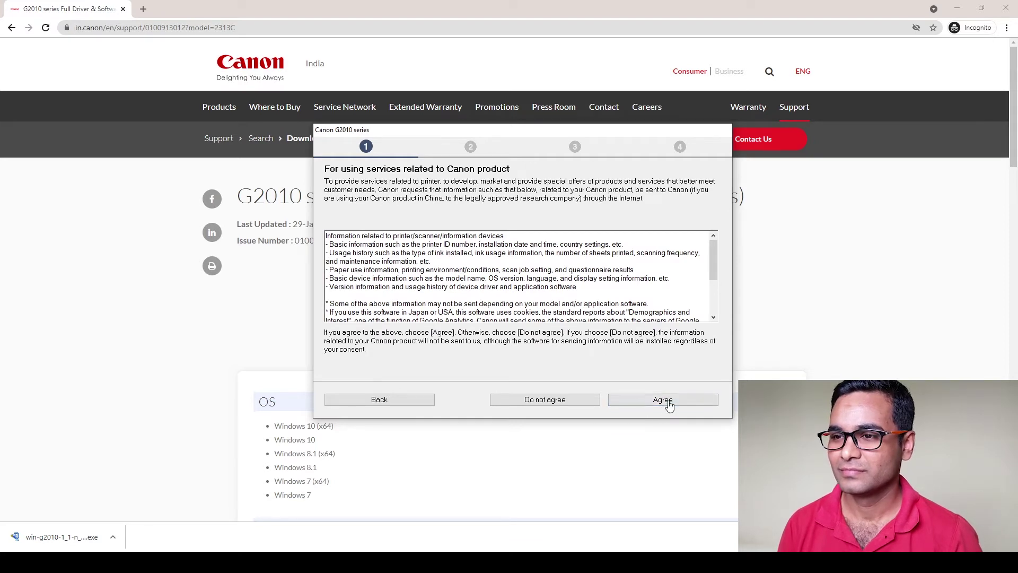
left_click(668, 404)
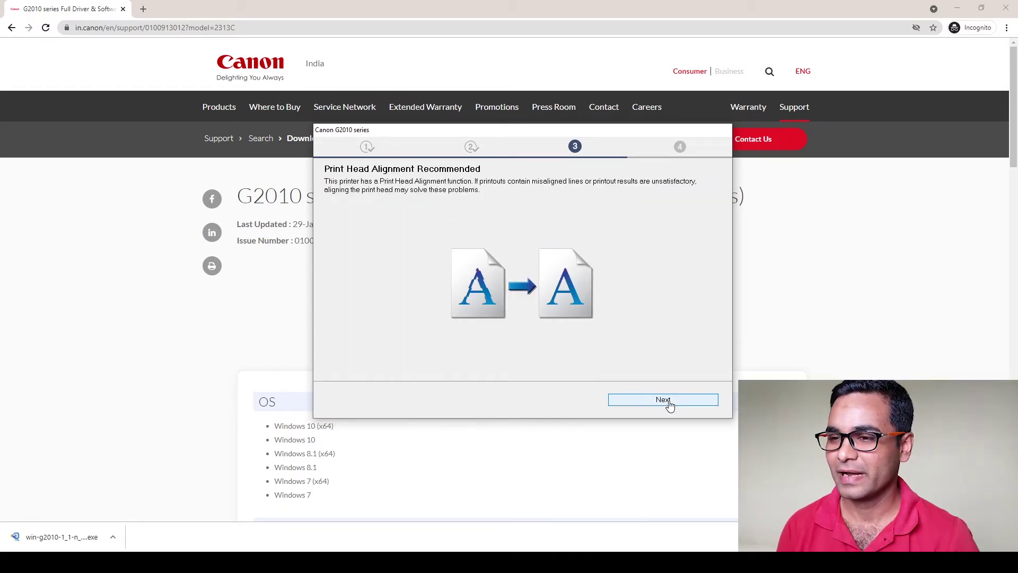
Continue past print head alignment and the test print without running either, up to the software installation list
left_click(666, 402)
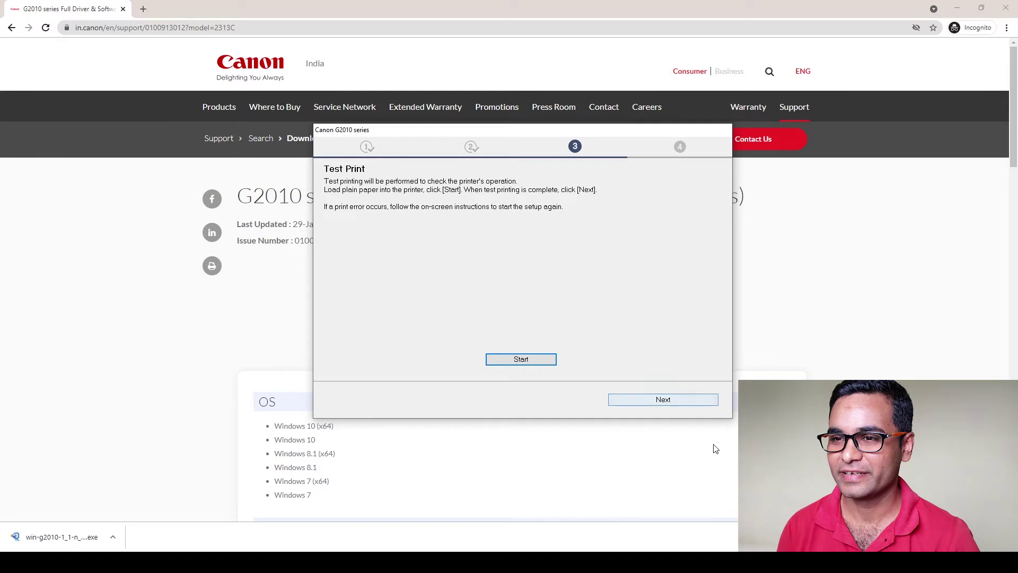
left_click(663, 400)
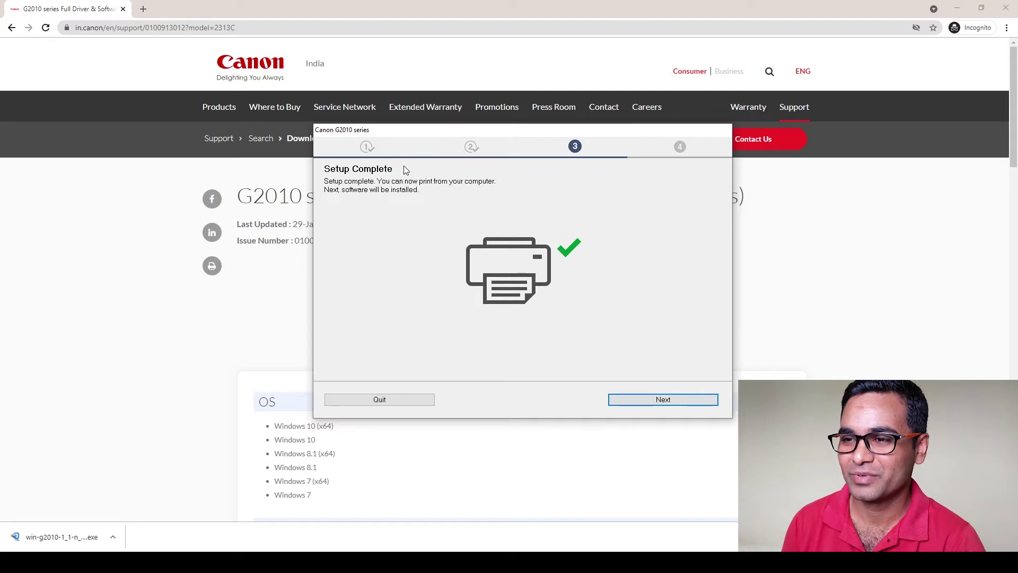
left_click(658, 406)
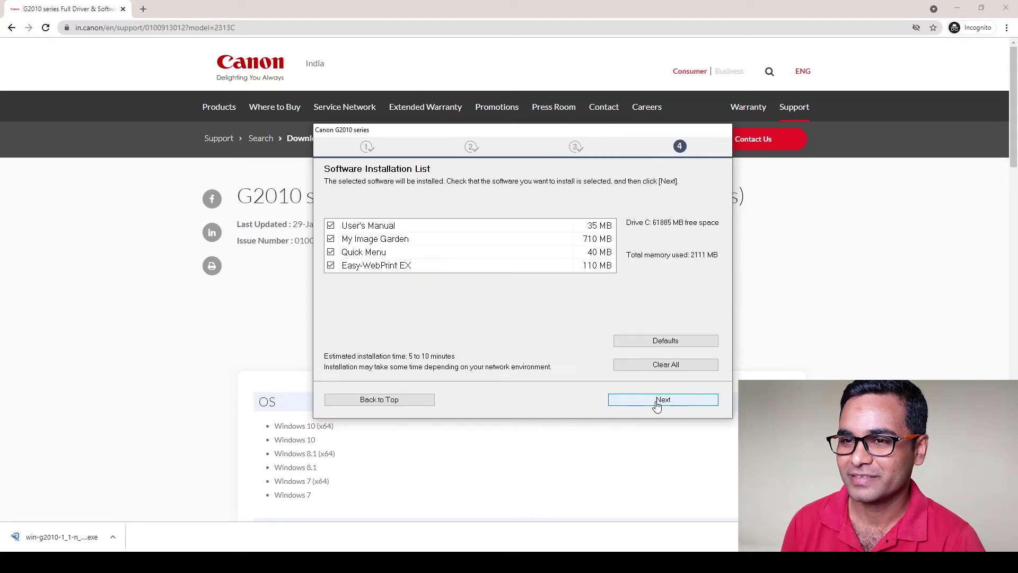
Deselect User's Manual, My Image Garden, Quick Menu and Easy-WebPrint EX, and continue the installation without them
left_click(330, 226)
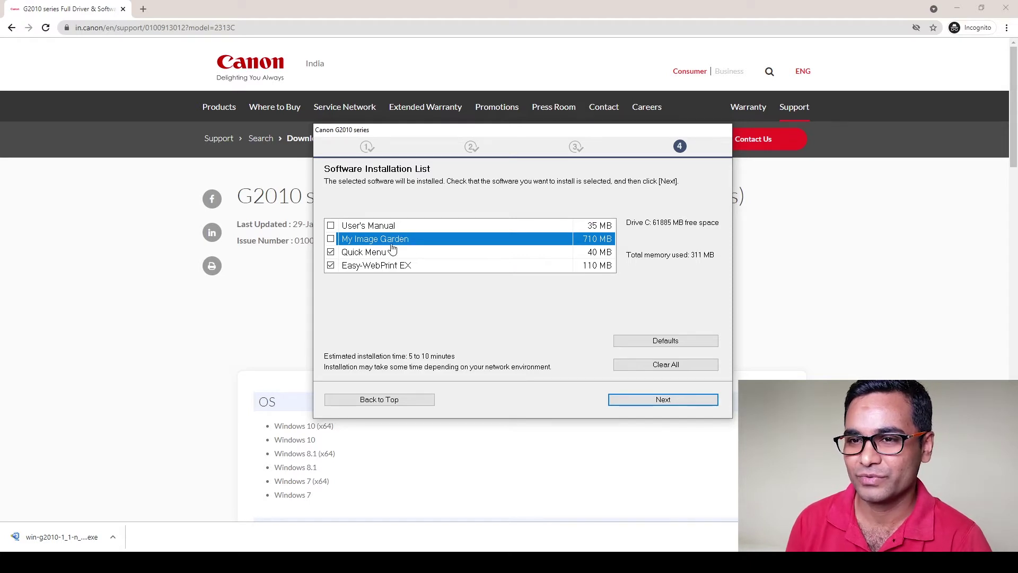
left_click(331, 252)
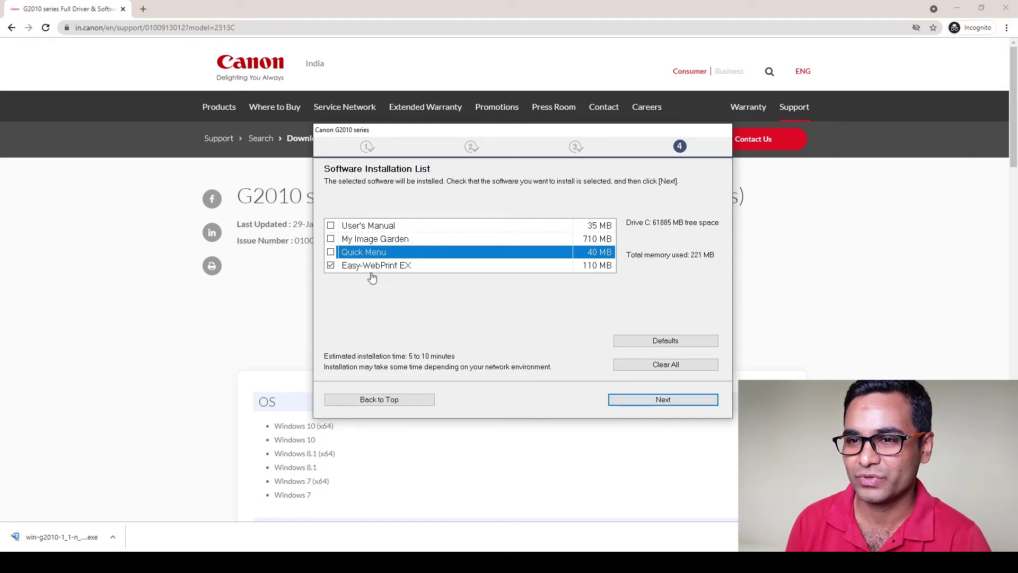
left_click(331, 265)
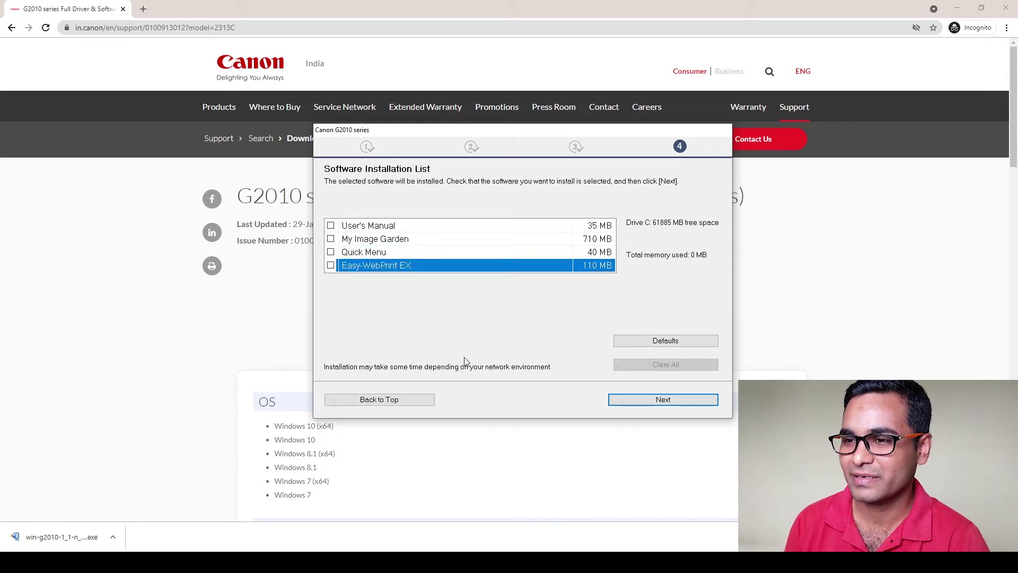
left_click(662, 400)
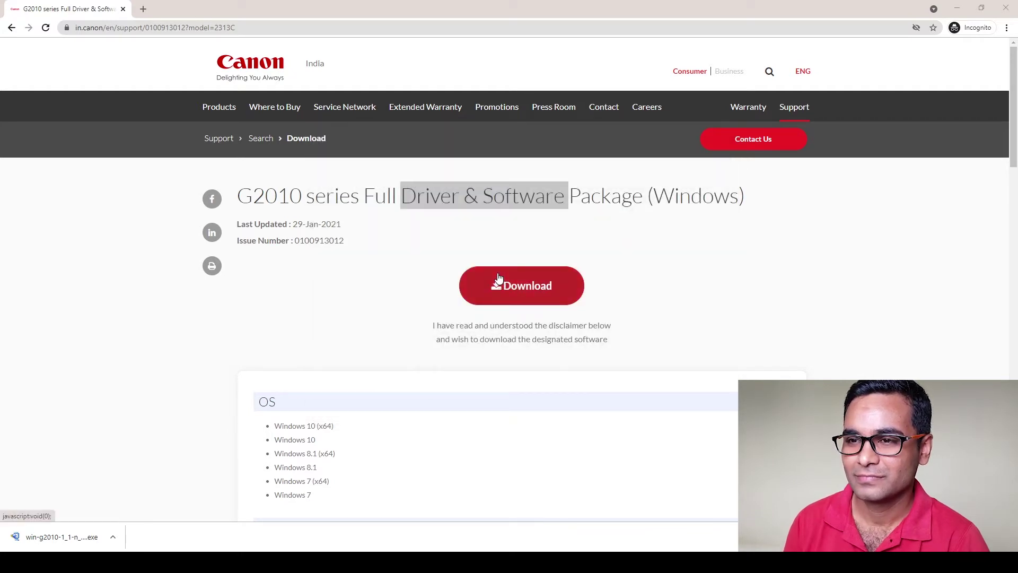
Skip the printer registration and close both the Canon installer and the incognito window
left_click_drag(513, 229, 782, 298)
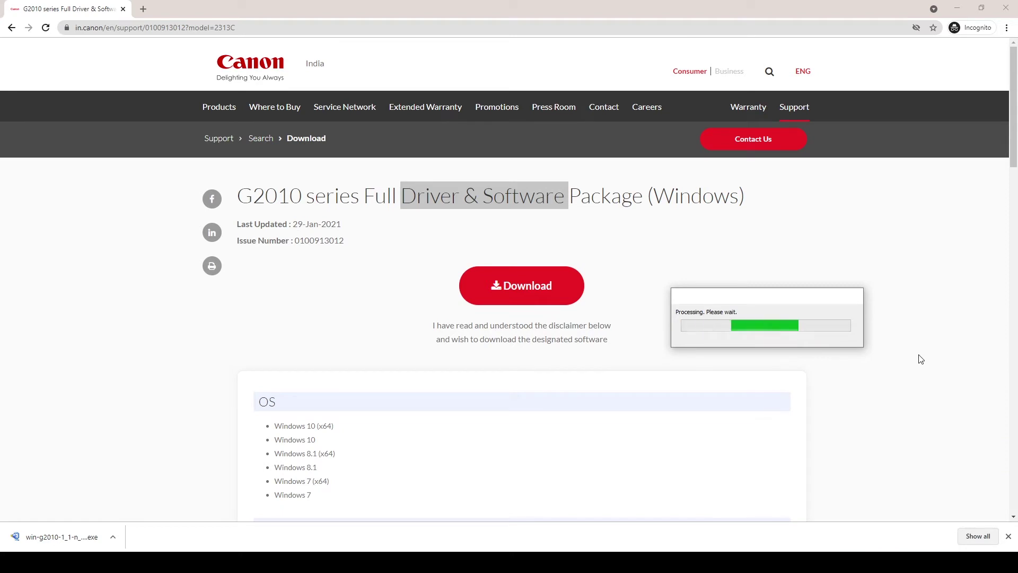
left_click_drag(752, 305, 787, 300)
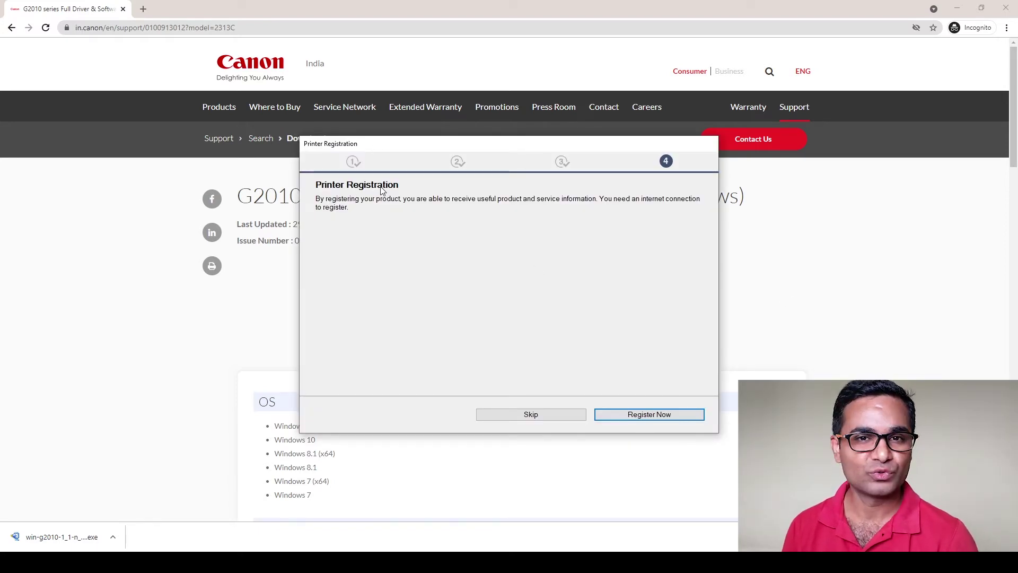
left_click(514, 416)
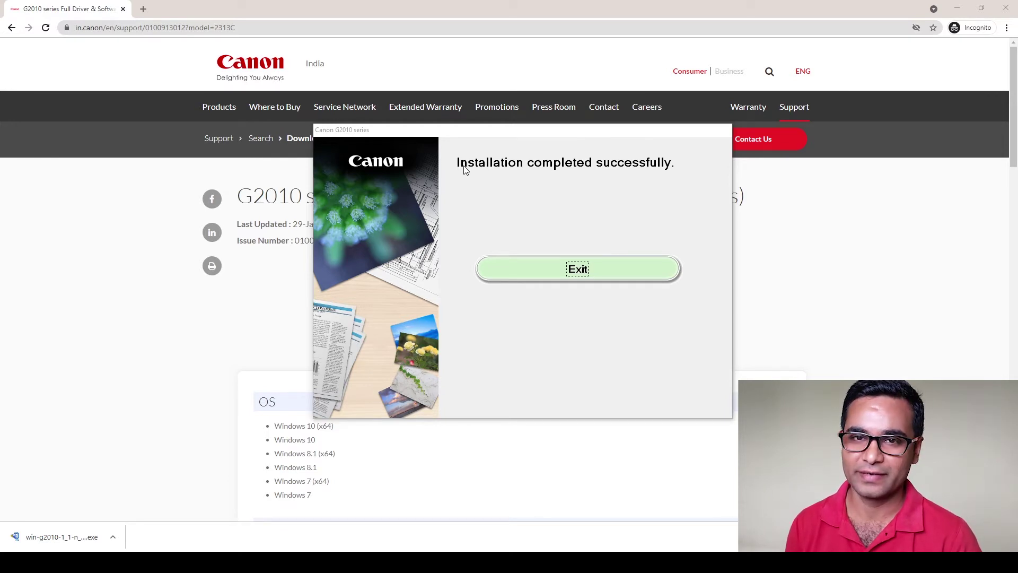
left_click(521, 268)
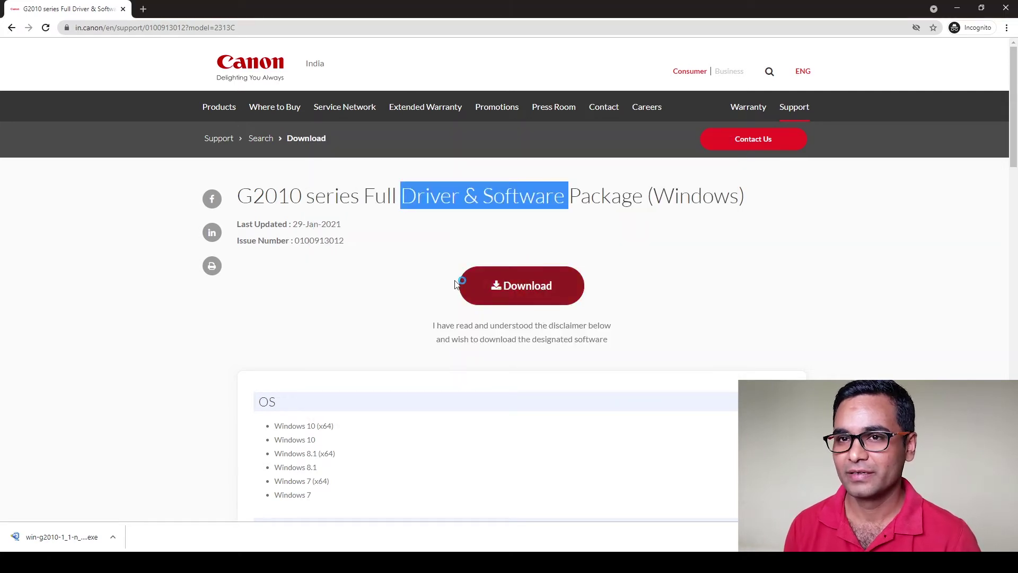
left_click(1012, 7)
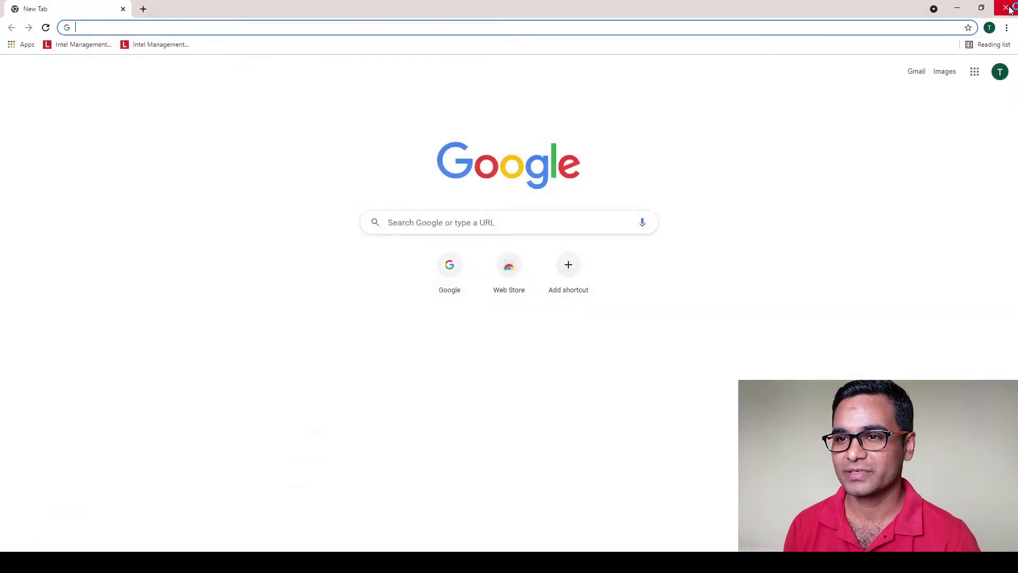
Close the Chrome window and check the available printers in the Notepad text's print dialog without printing
left_click(1007, 8)
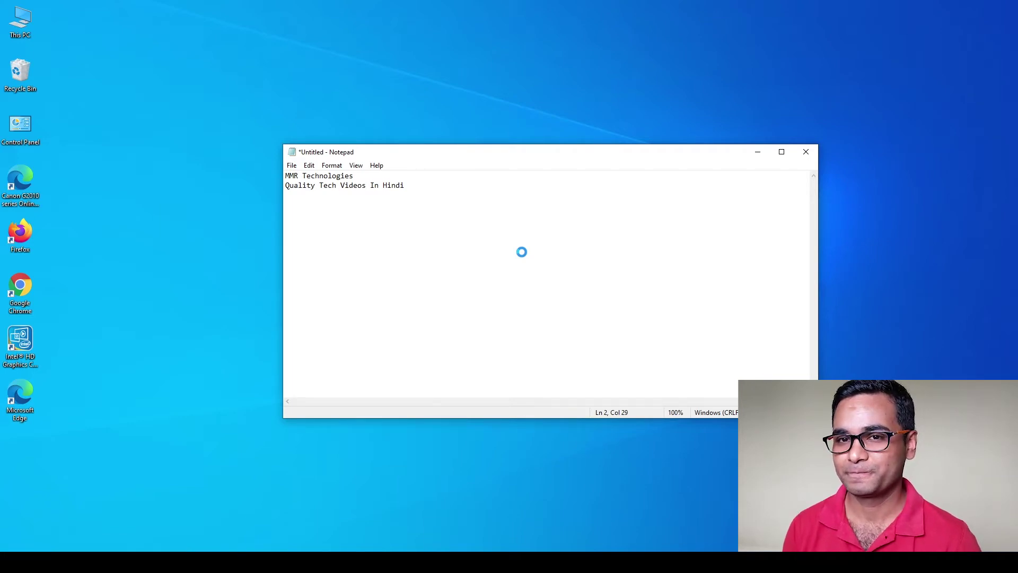
key("ctrl+p")
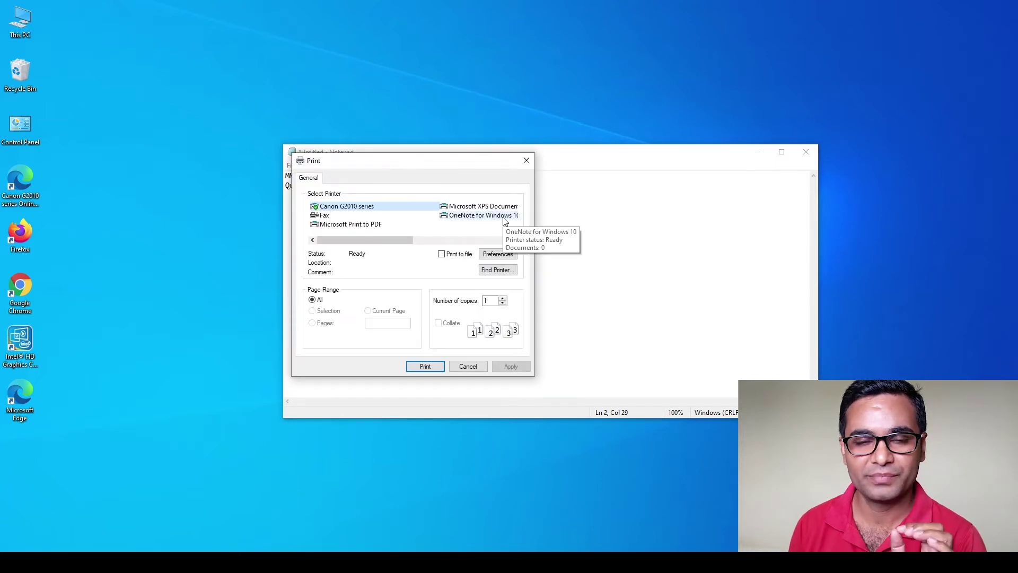
left_click(473, 367)
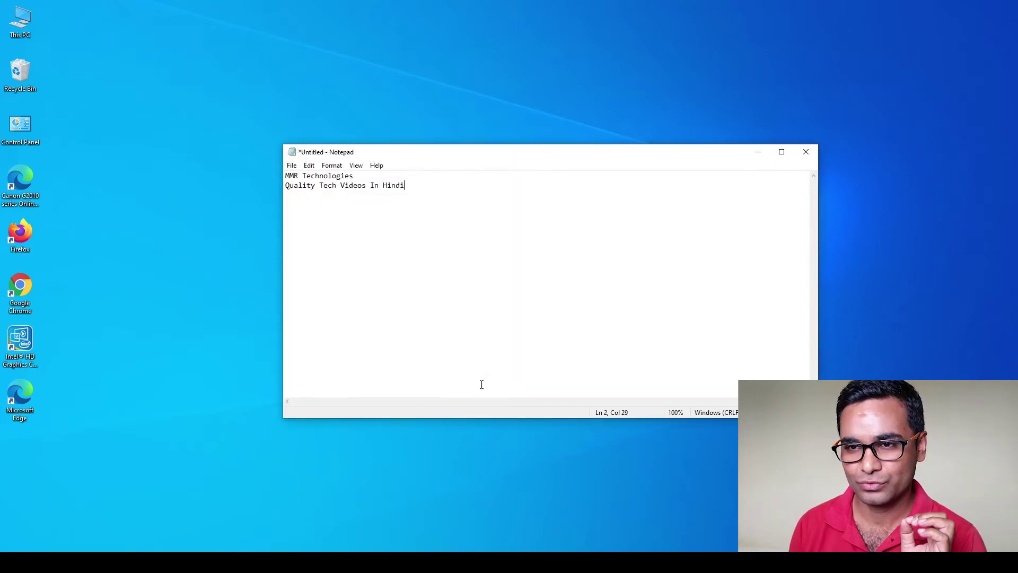
Reopen the print dialog for the Notepad text, select Canon G2010 series, and move the dialog clear of the text
left_click(292, 165)
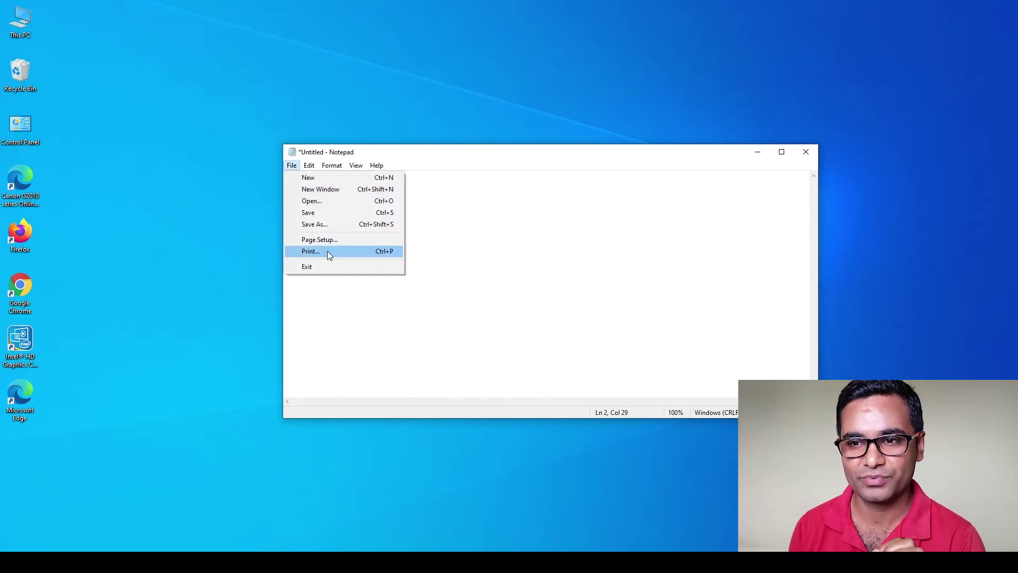
left_click(326, 250)
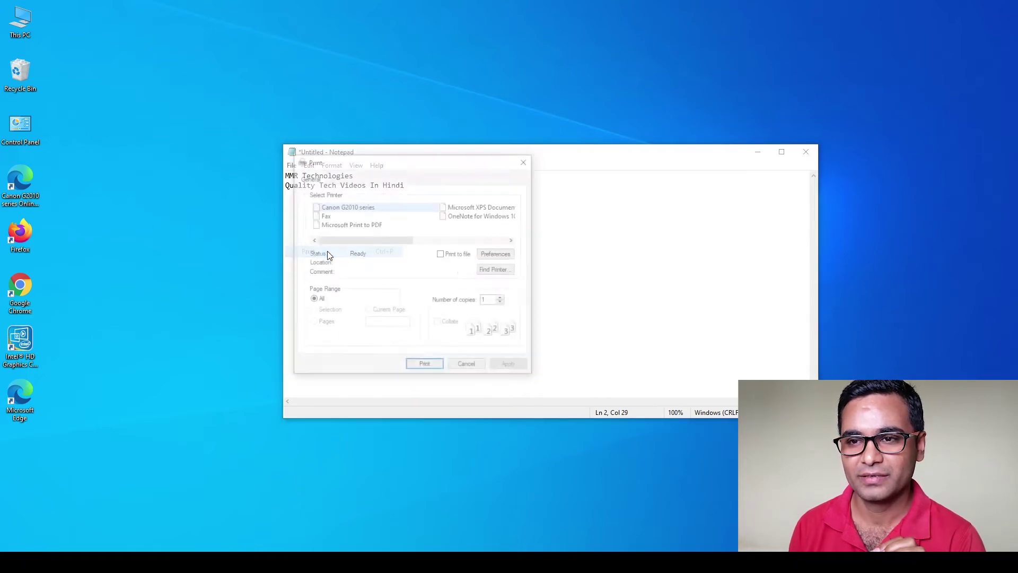
left_click(339, 208)
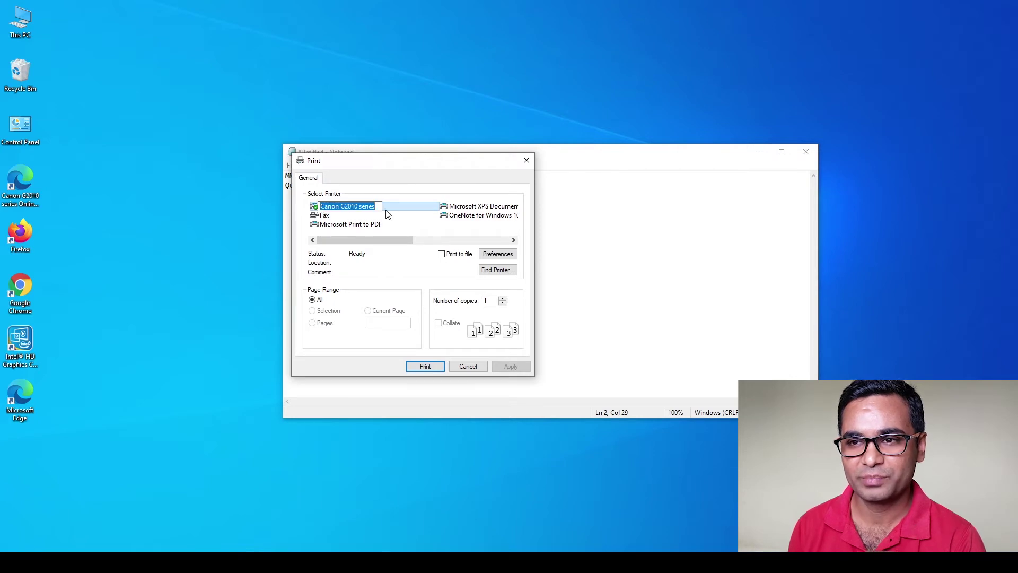
left_click(386, 213)
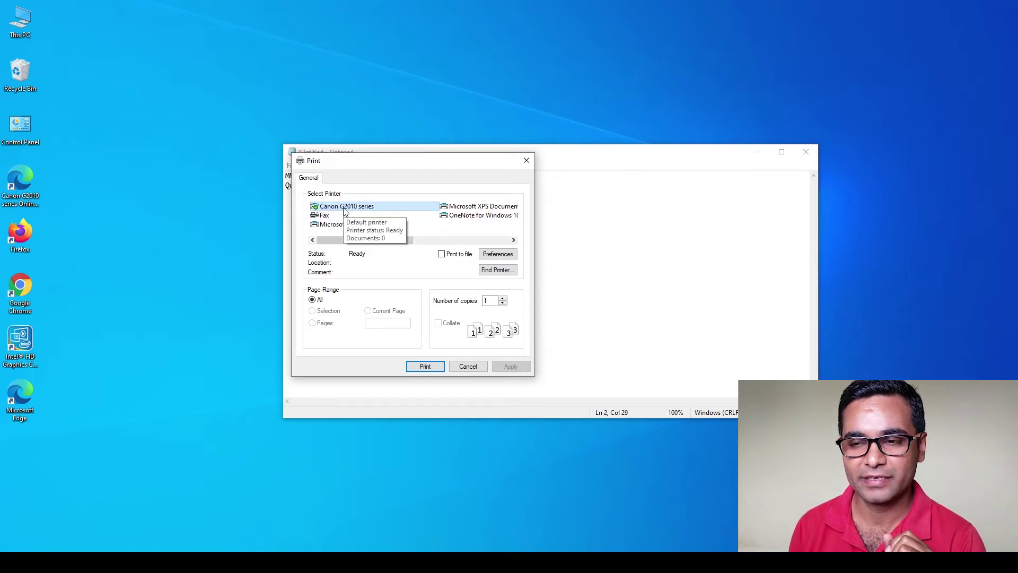
left_click_drag(370, 165, 565, 191)
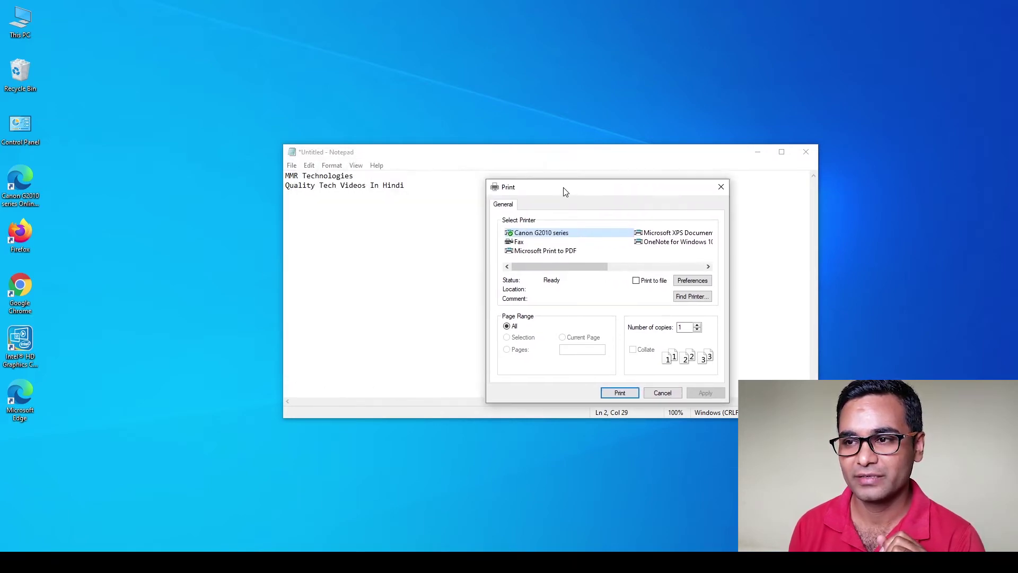
key("Tab")
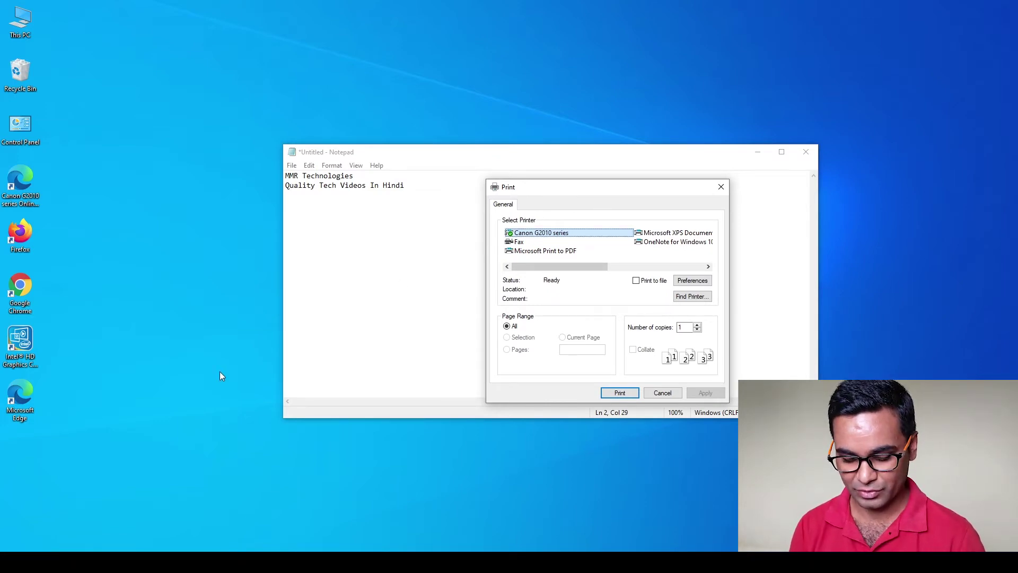
Open Control Panel with the Run command "control" and go to Devices and Printers
key("super+r")
type("conrol")
key("BackSpace")
key("BackSpace")
key("BackSpace")
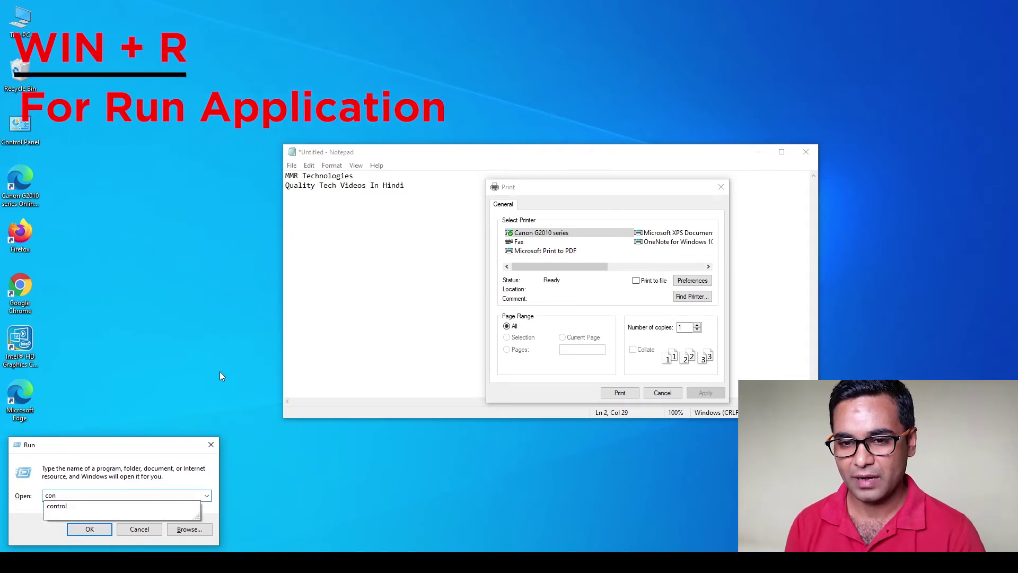
key("Down")
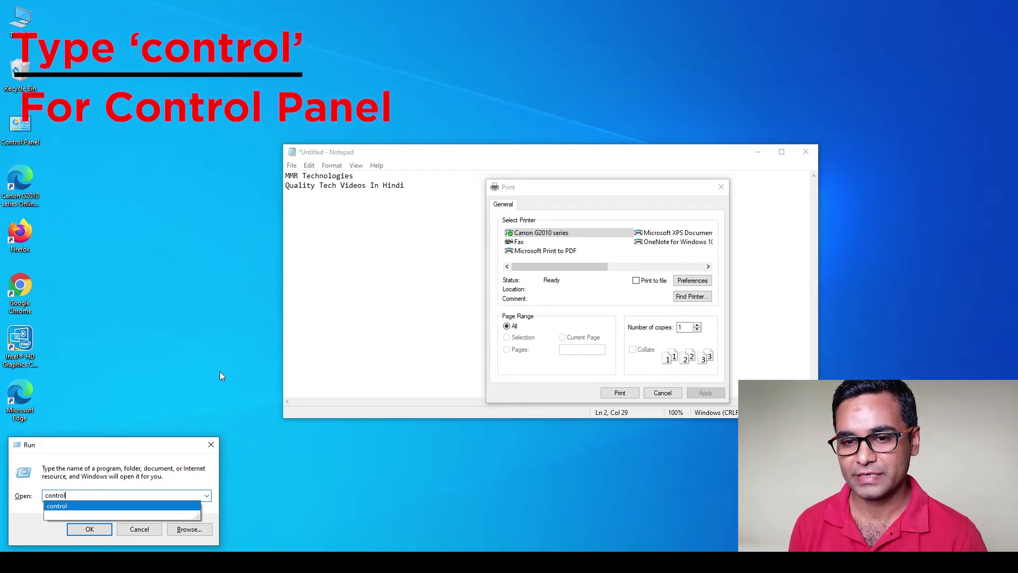
key("Return")
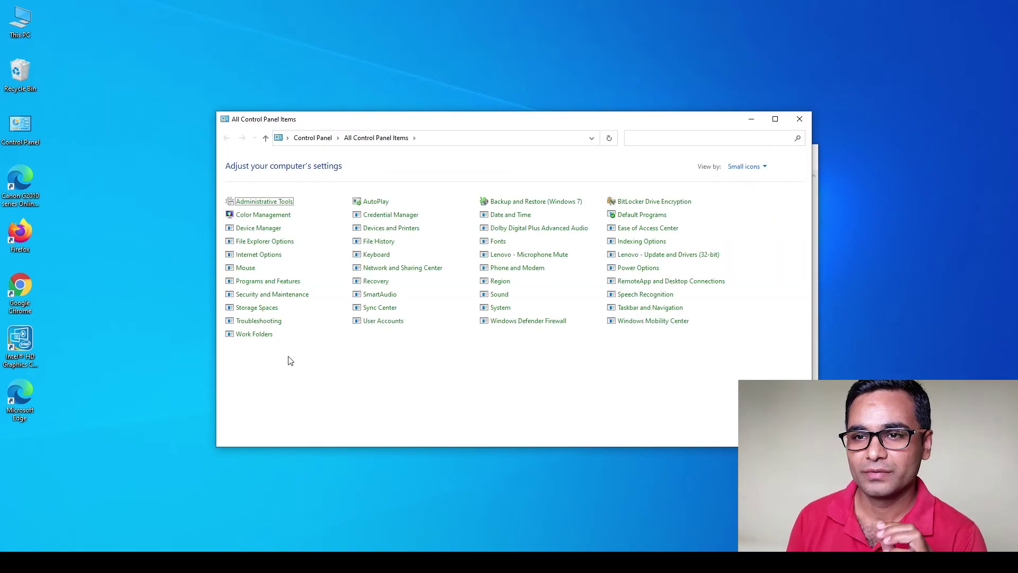
double_click(462, 112)
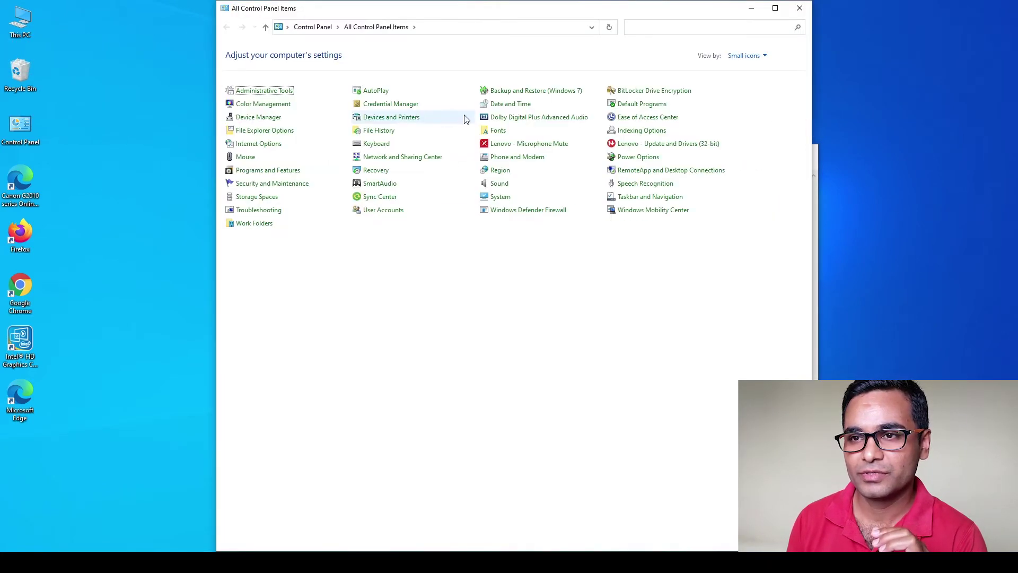
left_click(398, 117)
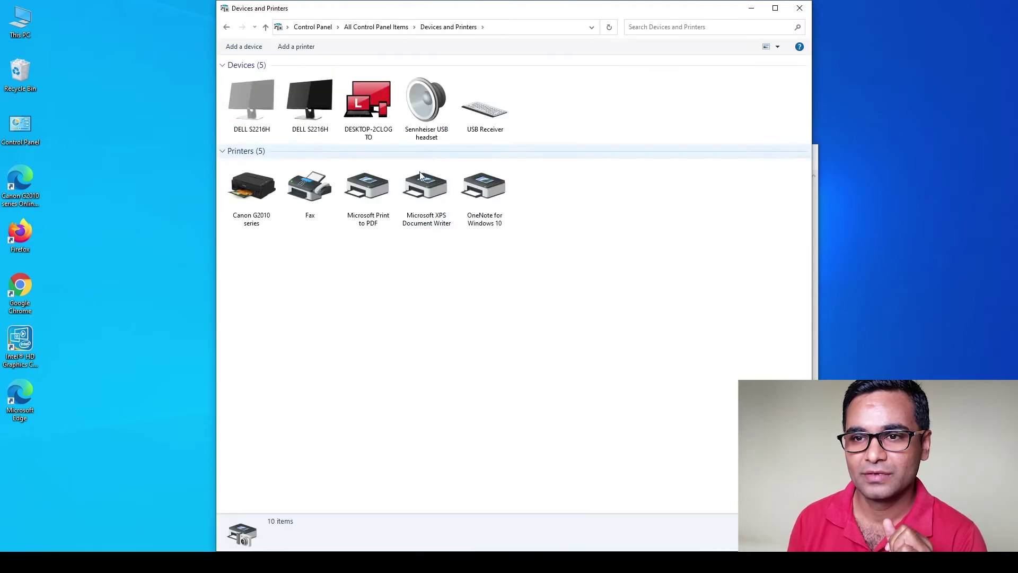
Set Canon G2010 series as the default printer, accepting that Windows stops managing the default printer
left_click(247, 193)
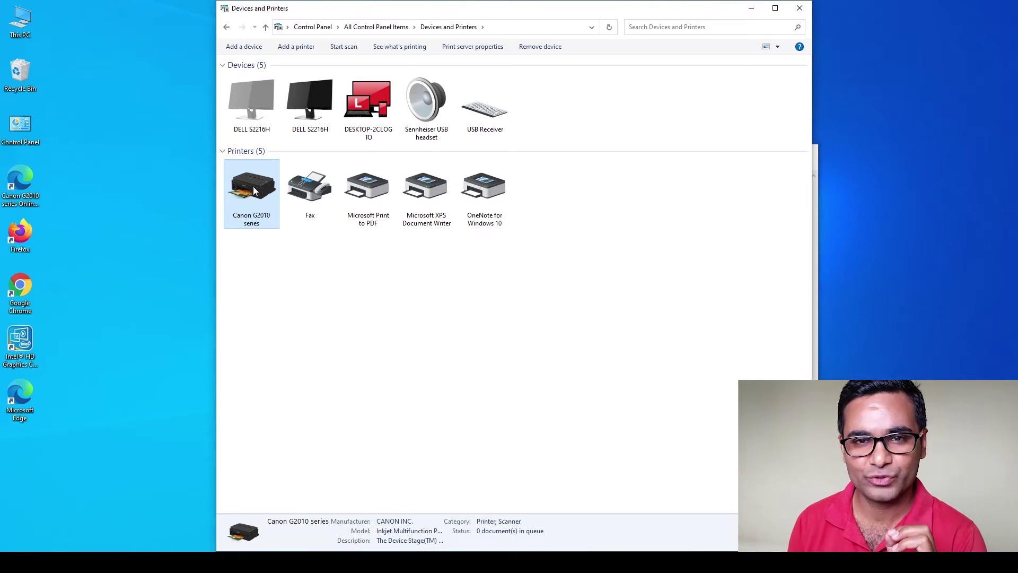
right_click(253, 188)
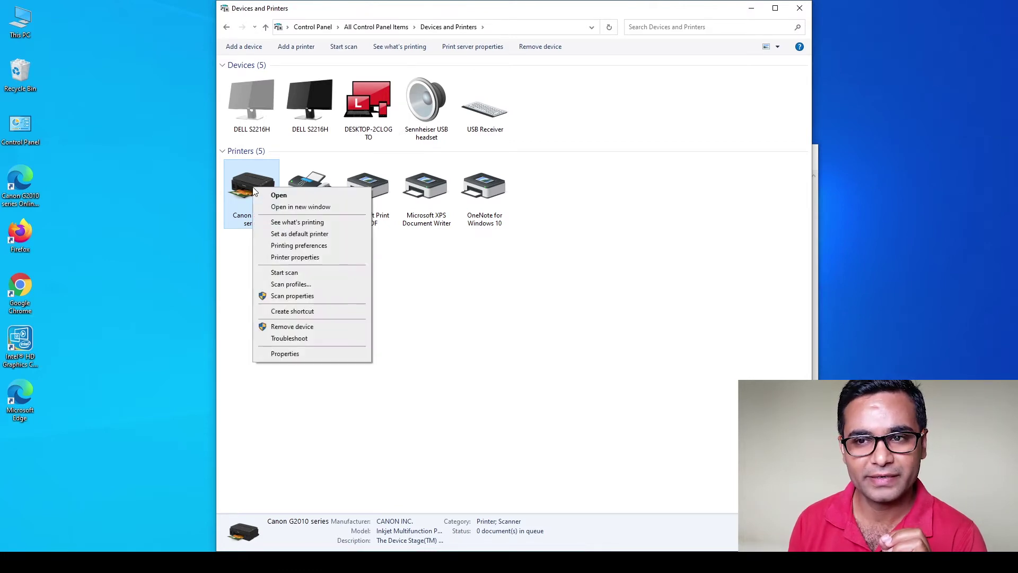
left_click(291, 234)
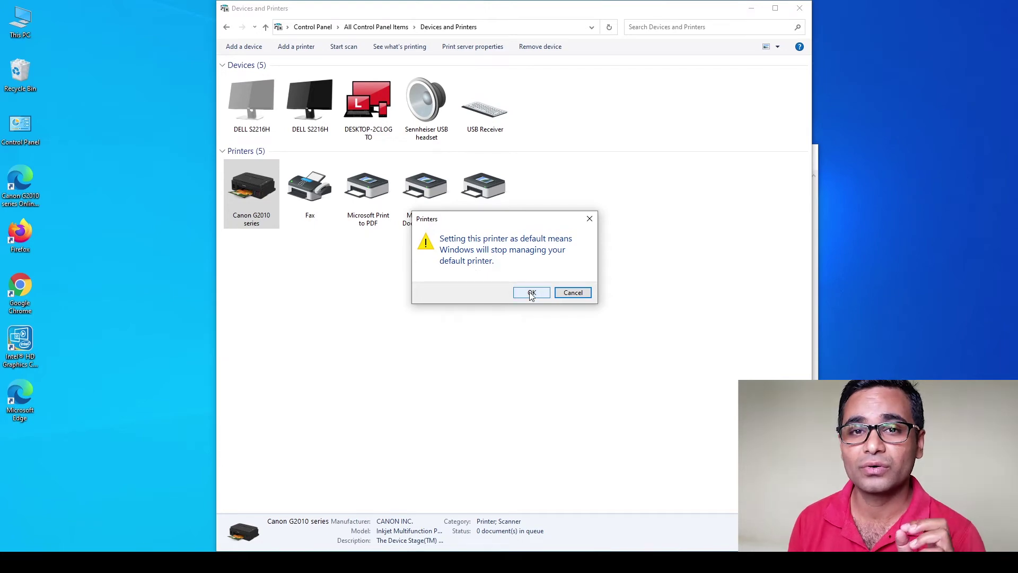
left_click(532, 294)
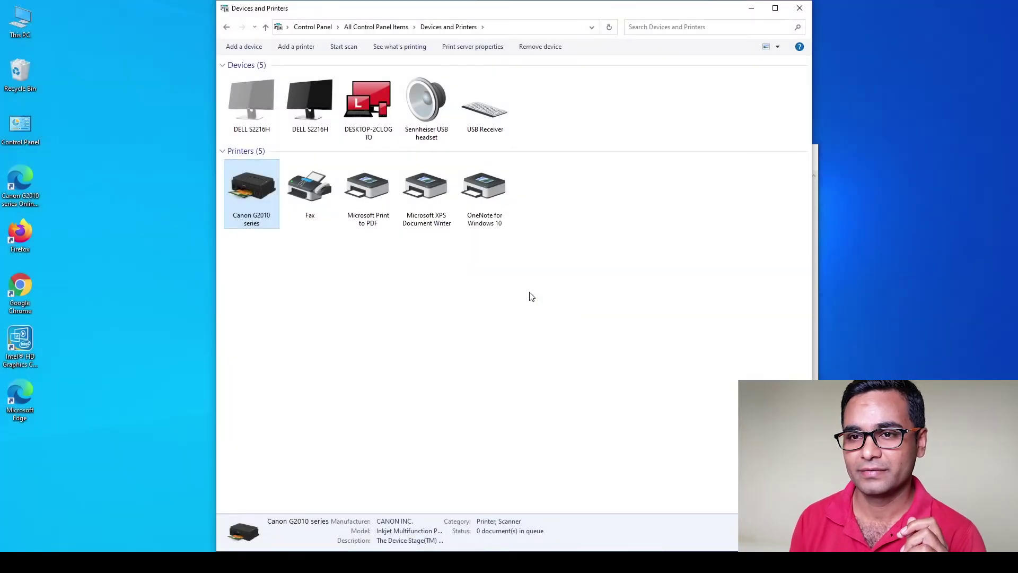
left_click(466, 294)
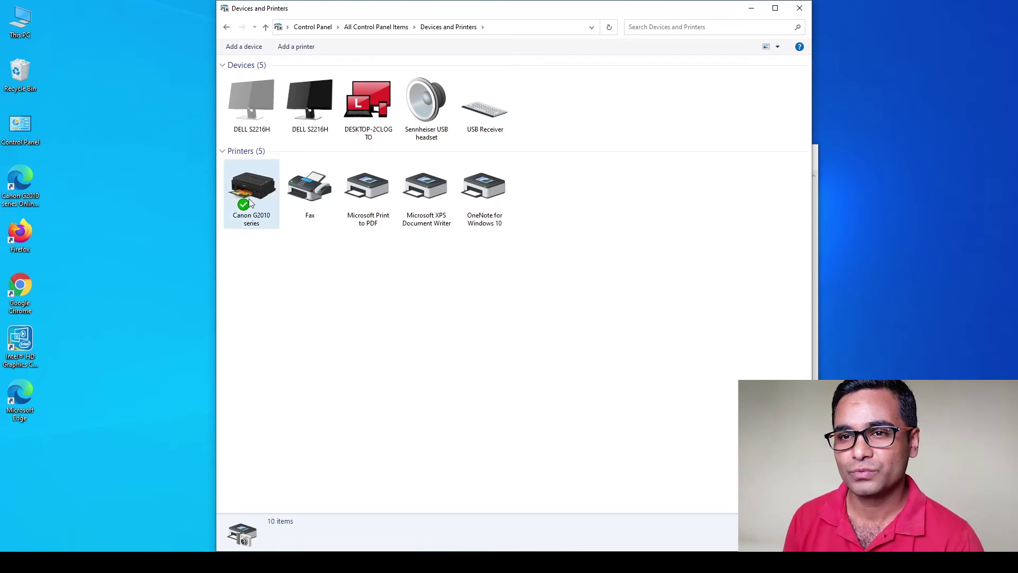
Return to the Notepad text and print it on Canon G2010 series, moving the printer status window aside
left_click(752, 10)
left_click(662, 392)
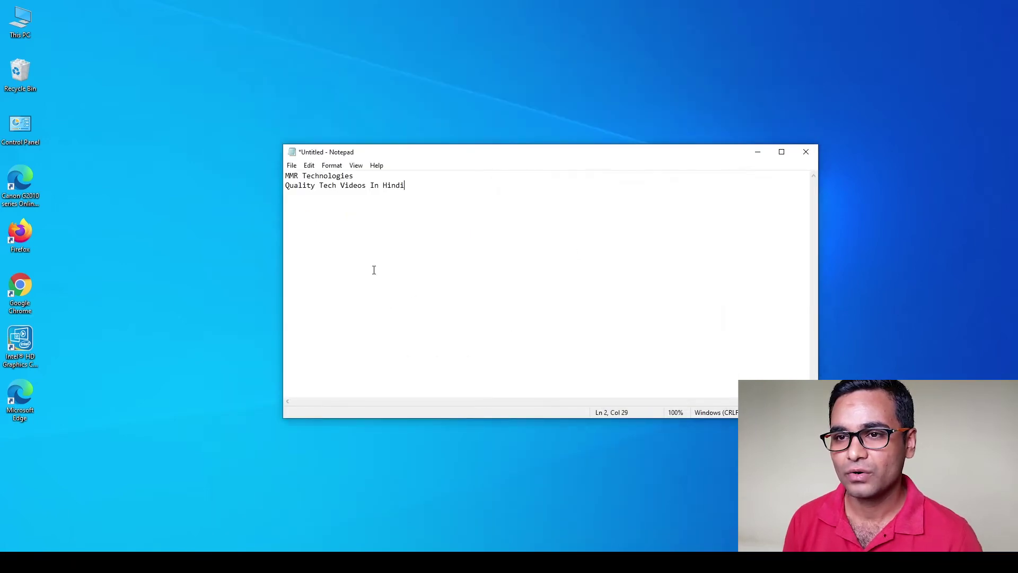
key("ctrl+p")
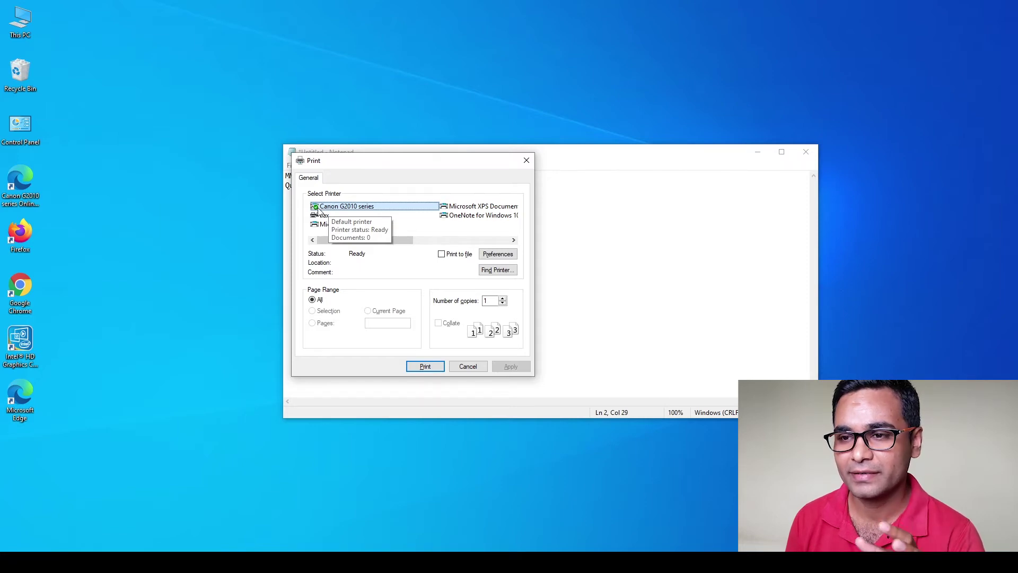
left_click(428, 370)
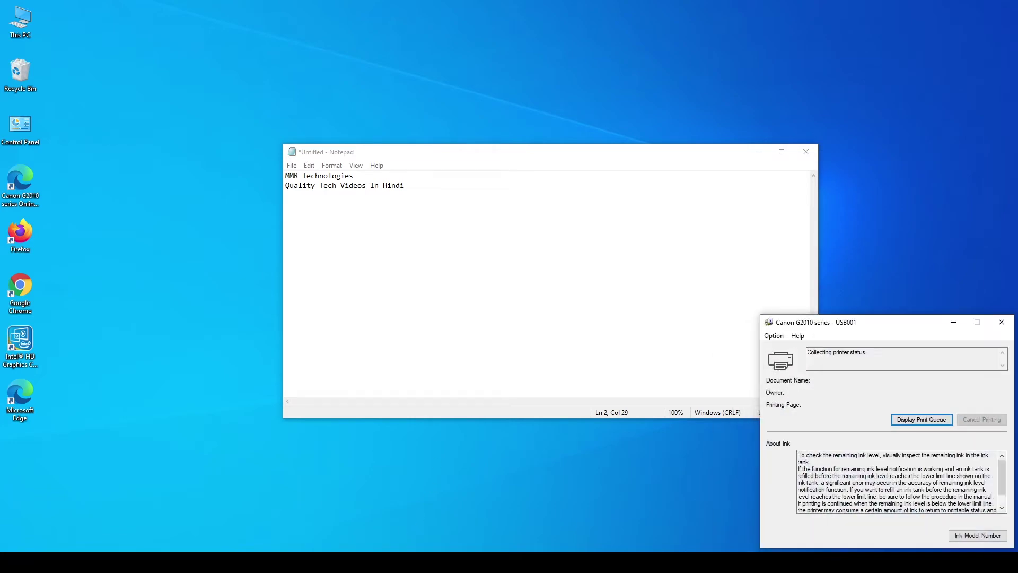
left_click_drag(884, 330, 609, 196)
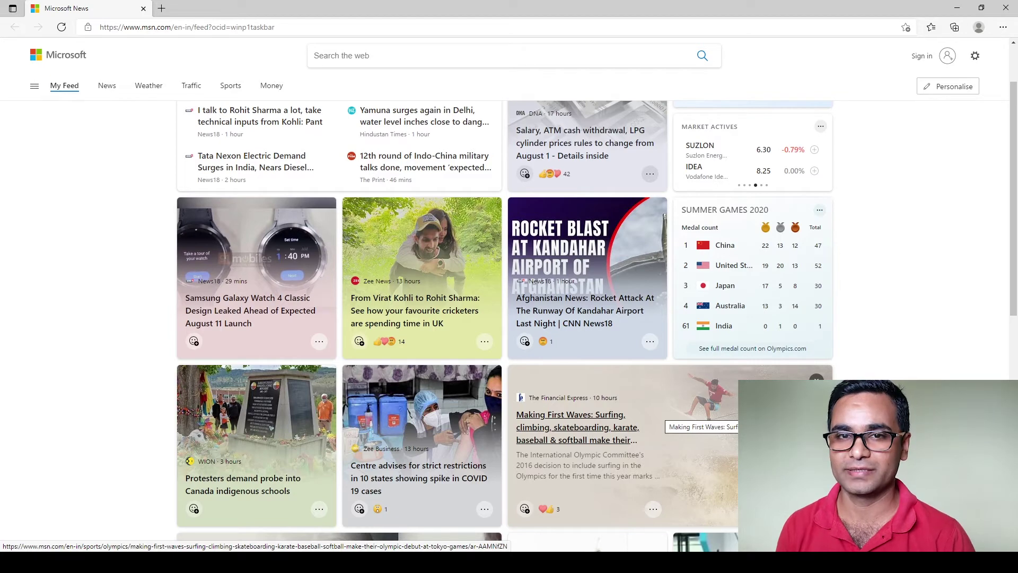
Switch to Microsoft Edge and examine the print preview of the Microsoft News page for Canon G2010 series
left_click(637, 419)
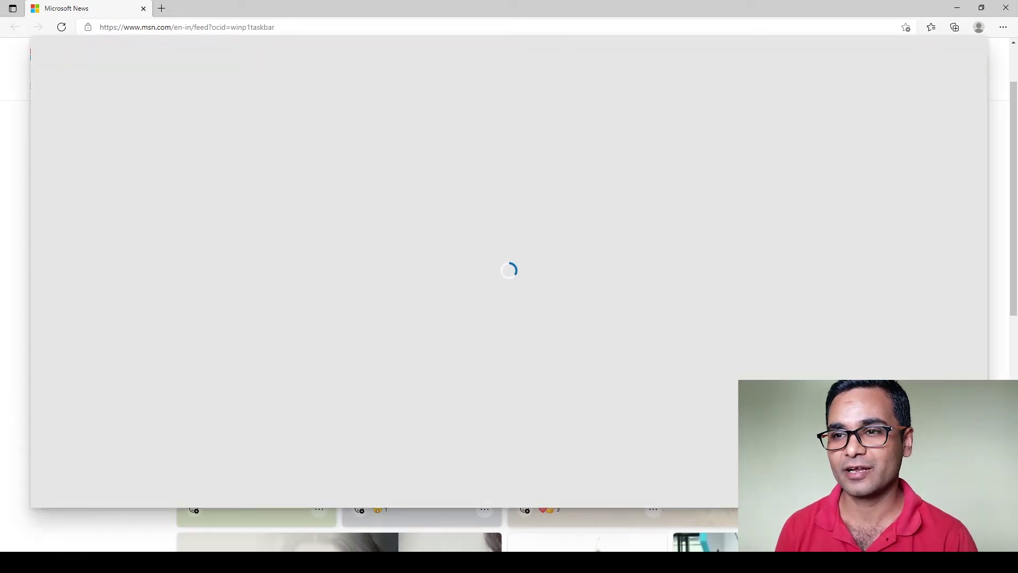
key("ctrl+p")
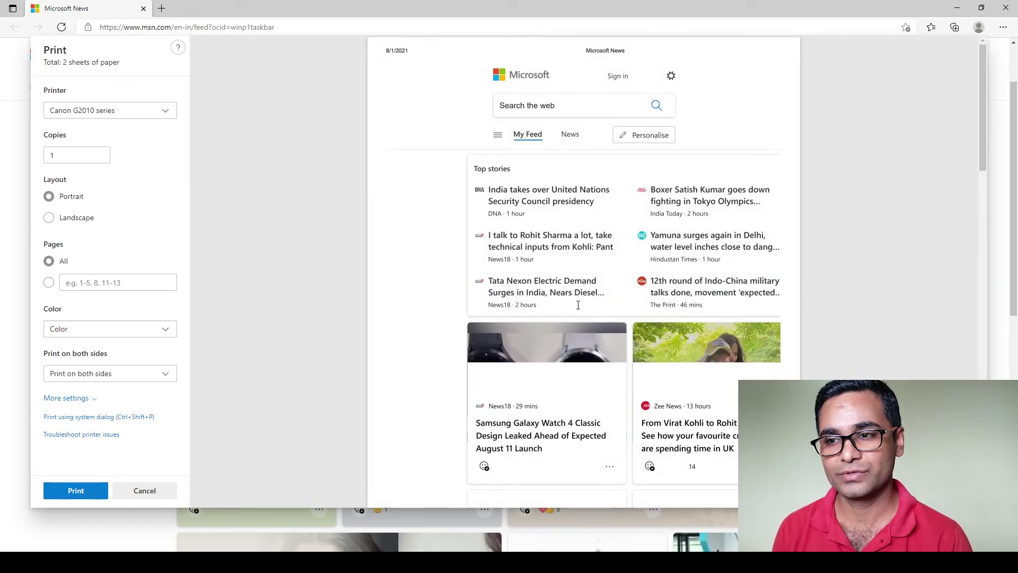
scroll(564, 317, "down", 2)
scroll(564, 317, "up", 2)
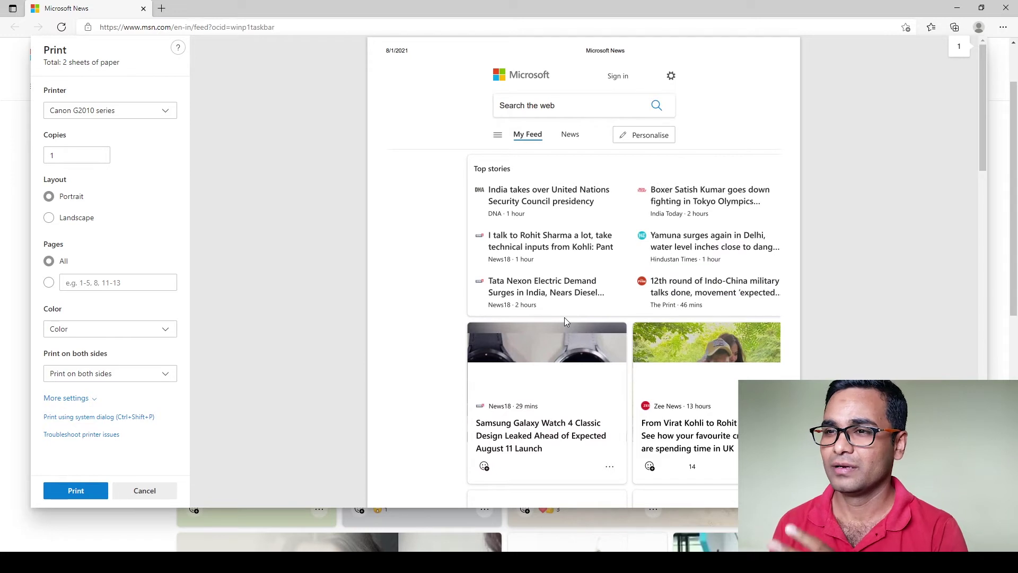
scroll(565, 318, "down", 5)
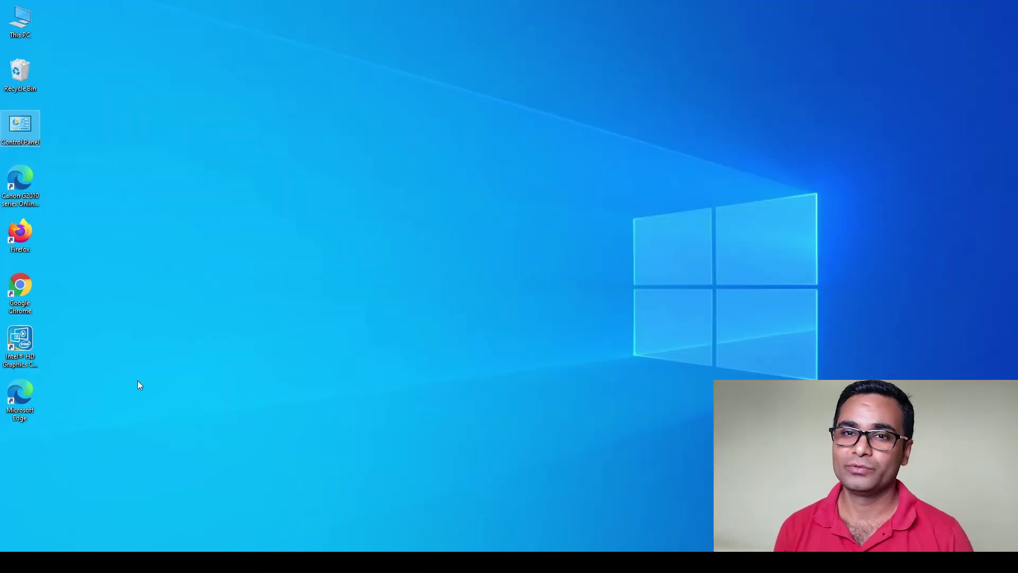
From the desktop, run "control" to reopen Control Panel and show Devices and Printers
double_click(15, 125)
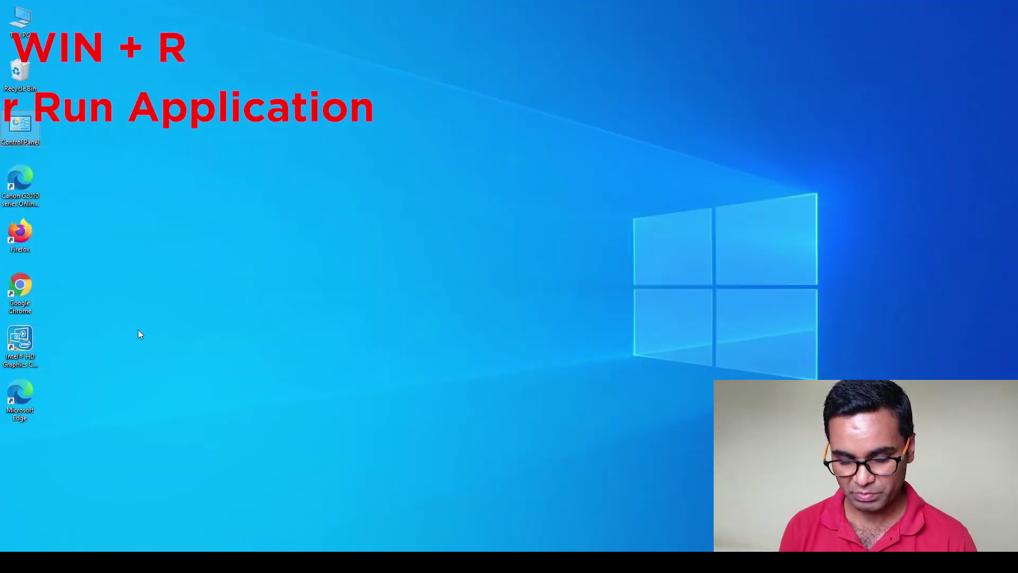
key("super+r")
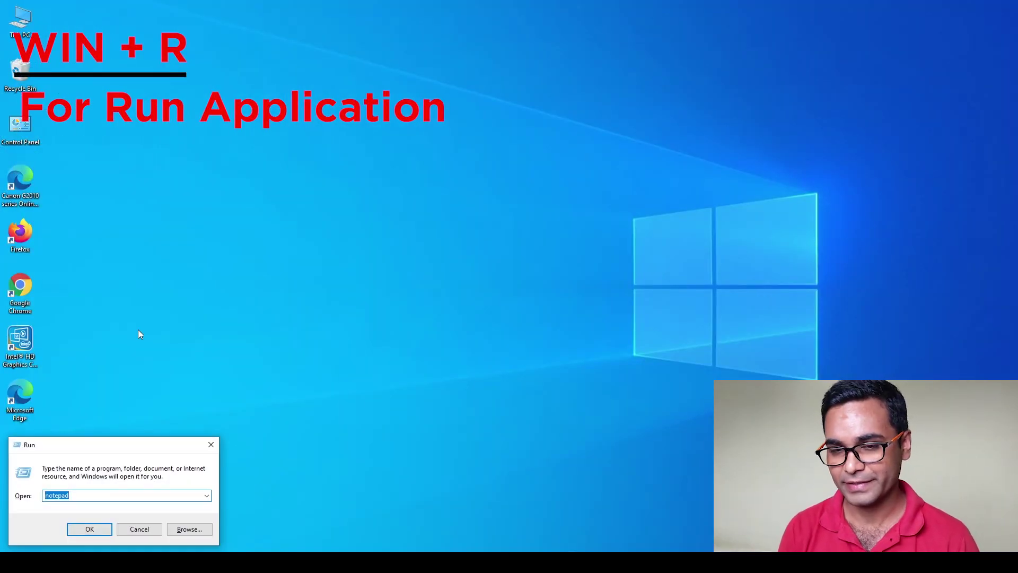
type("control")
key("Return")
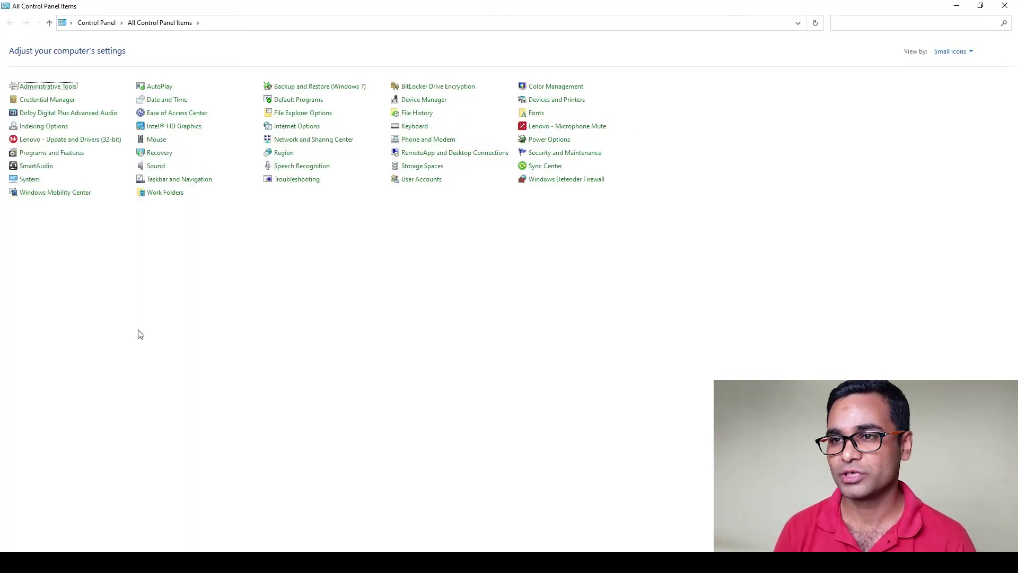
left_click(561, 105)
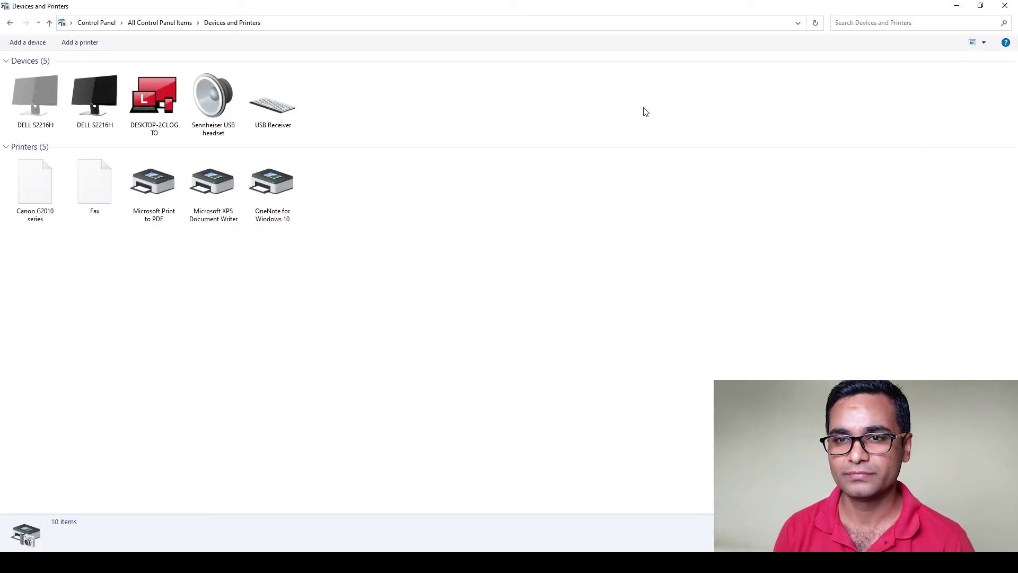
Open the Printing Preferences of Canon G2010 series and move the dialog clear of the printer list
left_click(24, 189)
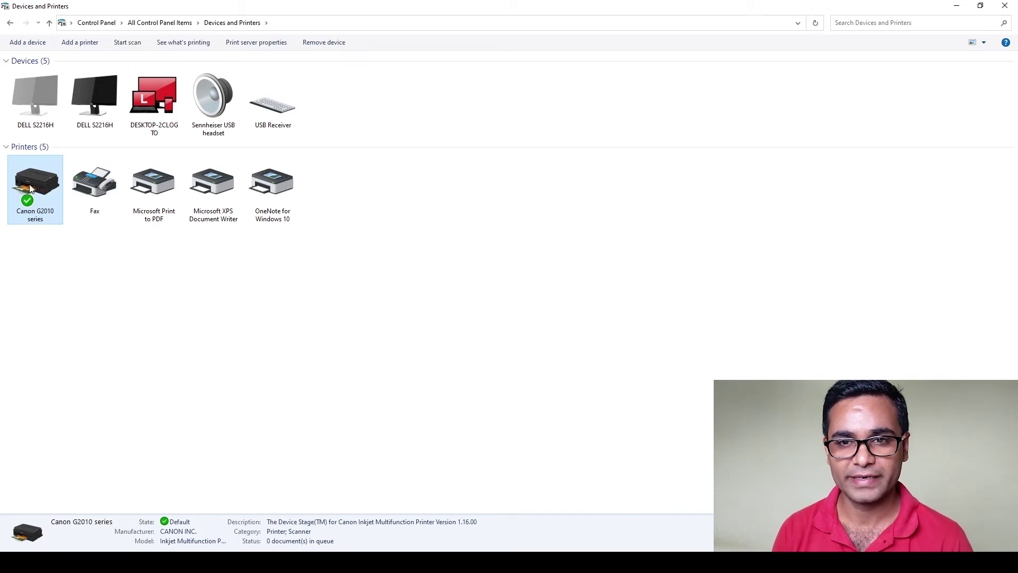
right_click(30, 189)
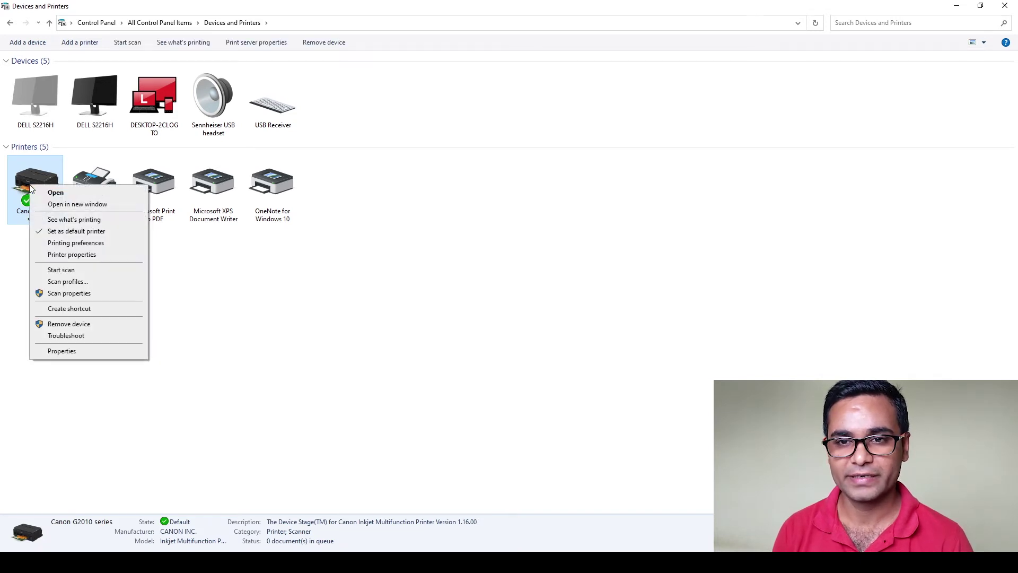
left_click(76, 244)
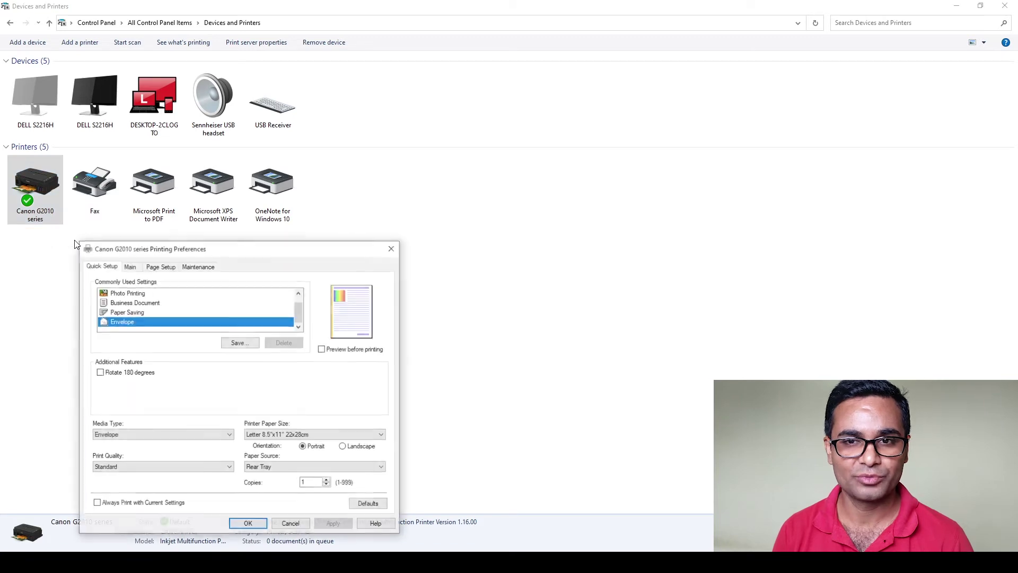
left_click_drag(136, 254, 594, 136)
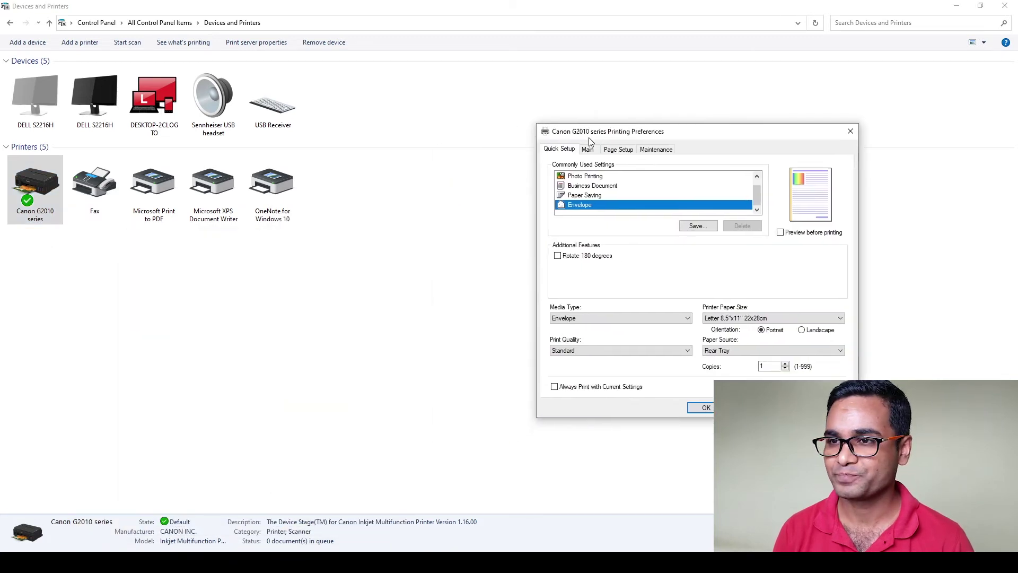
Look at the Photo Printing preset, select the Standard preset and turn on Grayscale Printing for it
left_click(592, 178)
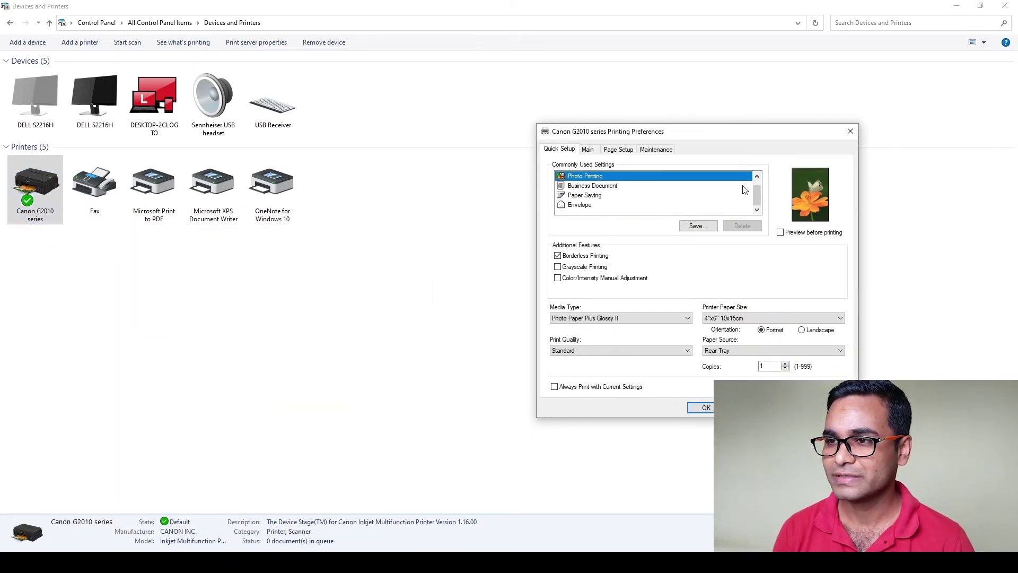
scroll(643, 192, "up", 1)
left_click(579, 177)
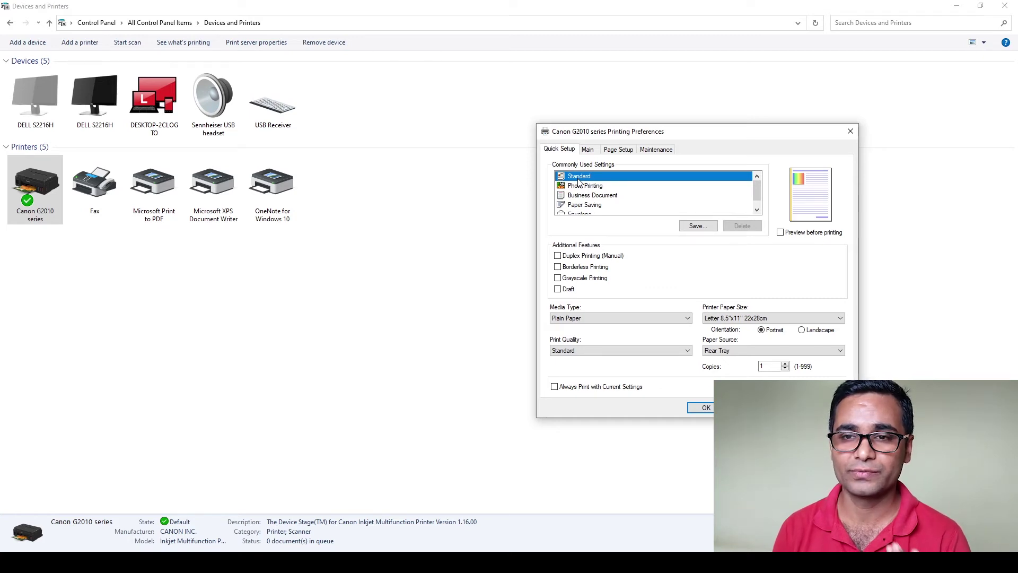
left_click(589, 280)
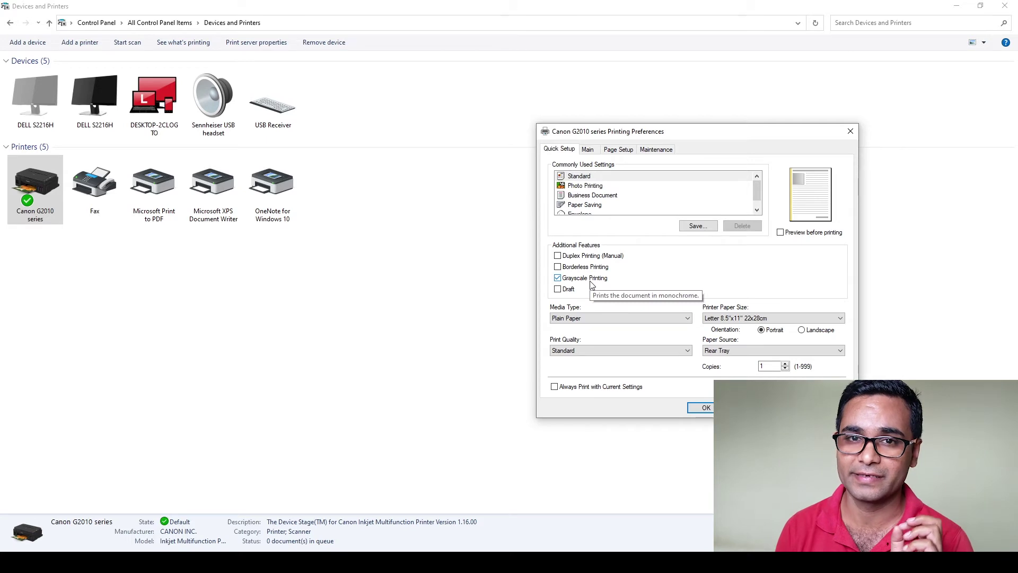
left_click(590, 282)
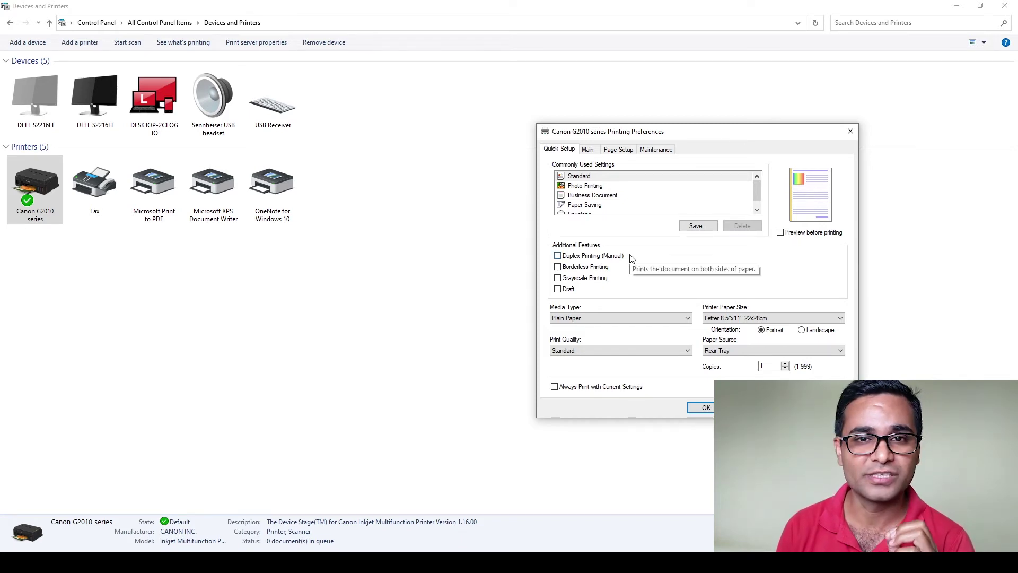
left_click(582, 278)
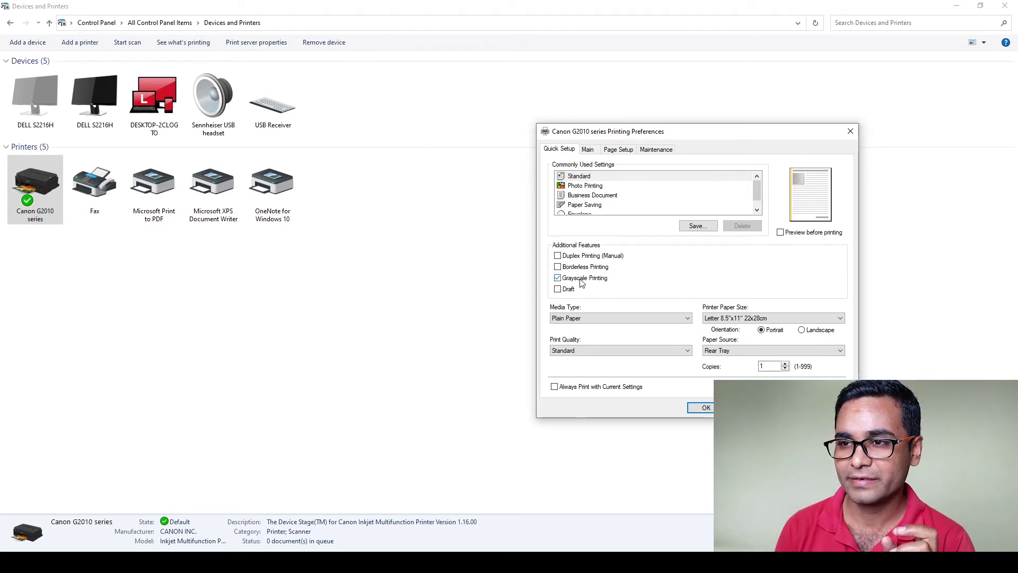
Turn on Grayscale Printing for the Business Document preset and for the Paper Saving preset
left_click(587, 188)
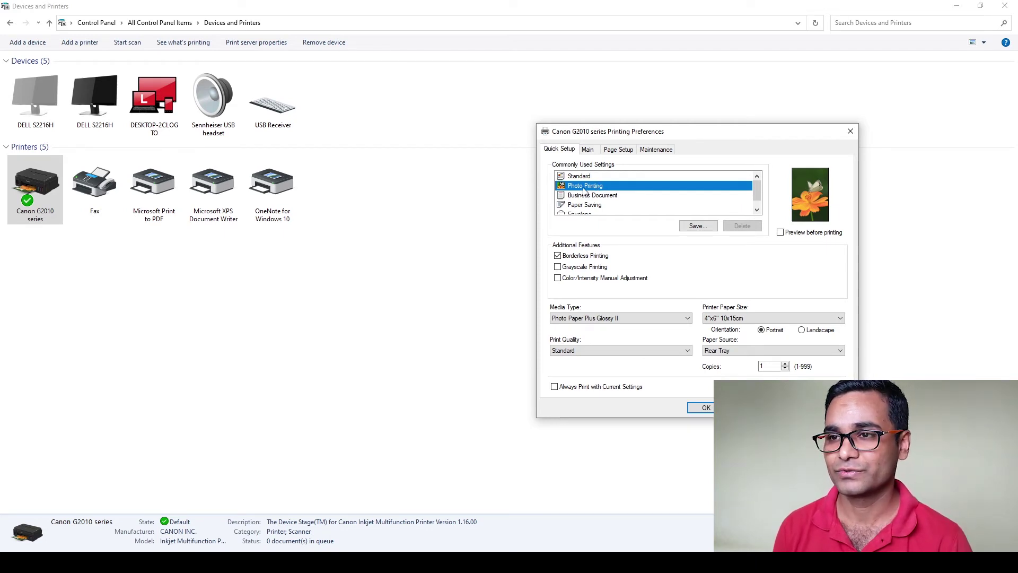
left_click(579, 196)
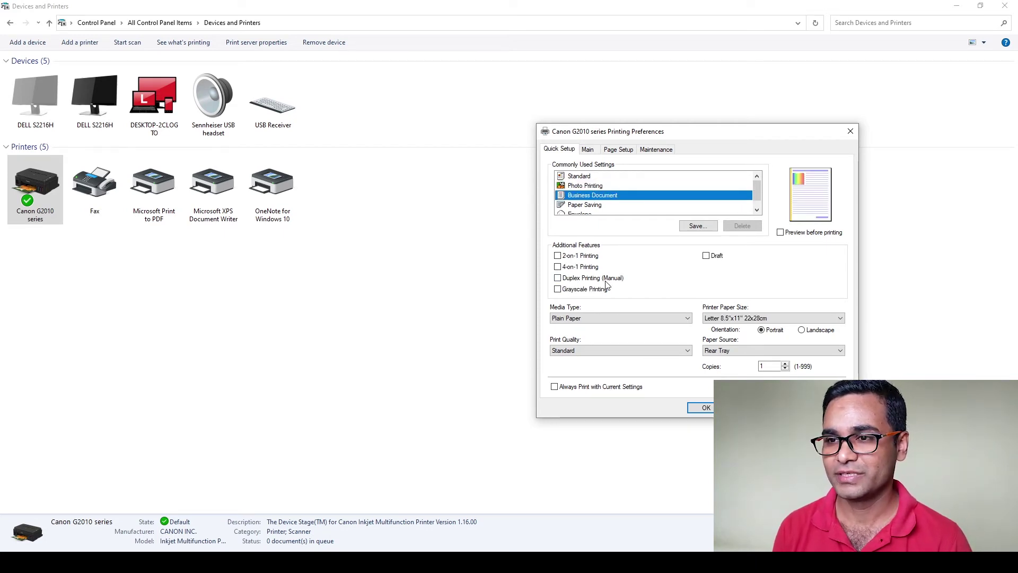
left_click(592, 291)
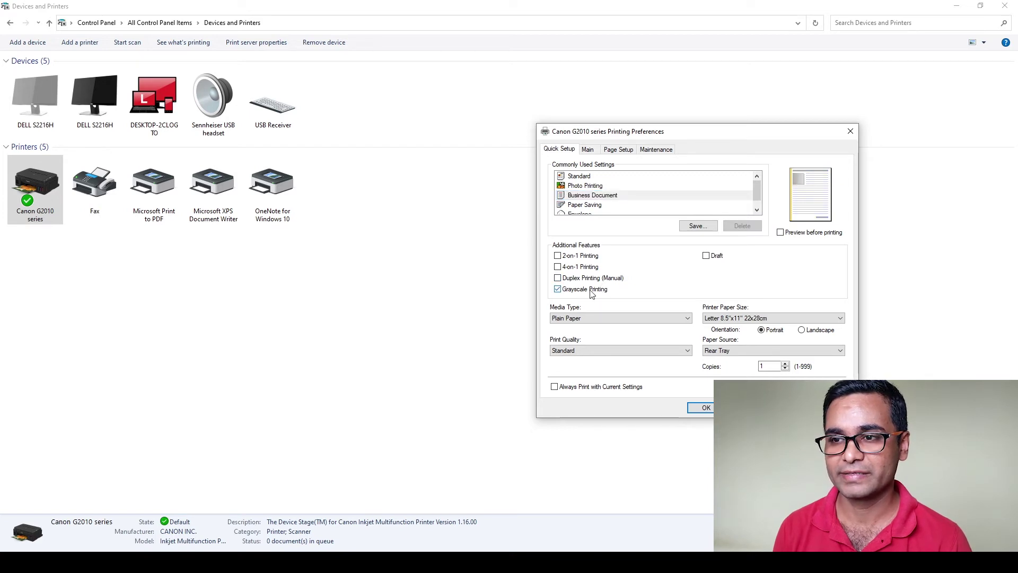
left_click(585, 207)
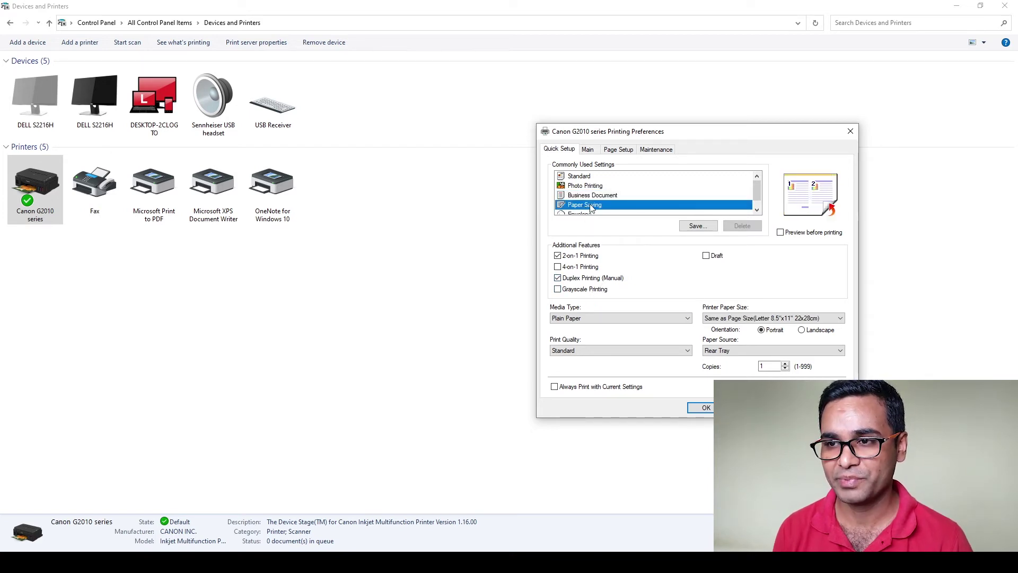
left_click(594, 292)
Try the Envelope preset, move its envelope size dialog aside and dismiss it
scroll(591, 204, "down", 1)
left_click(580, 206)
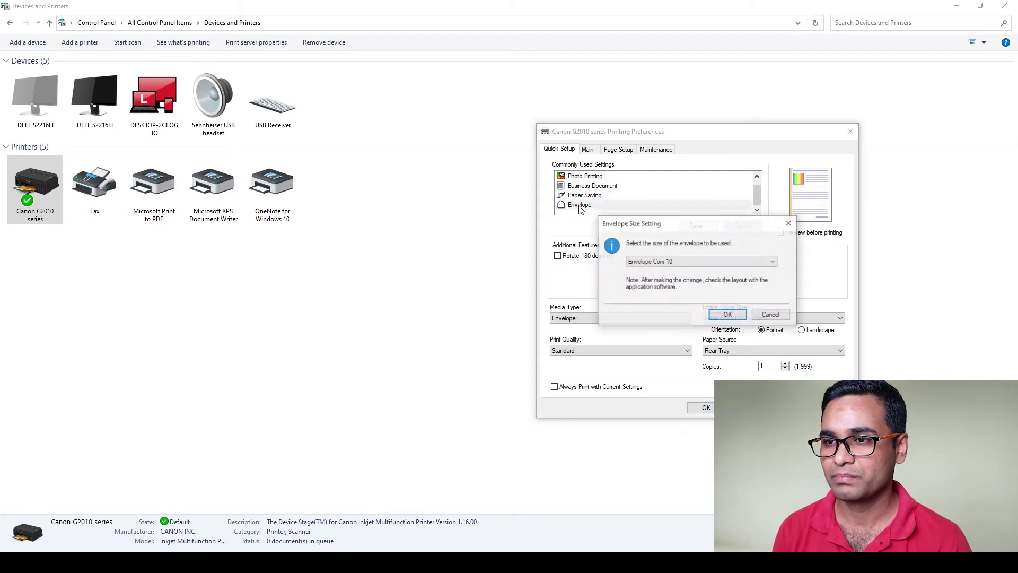
left_click_drag(707, 226, 849, 91)
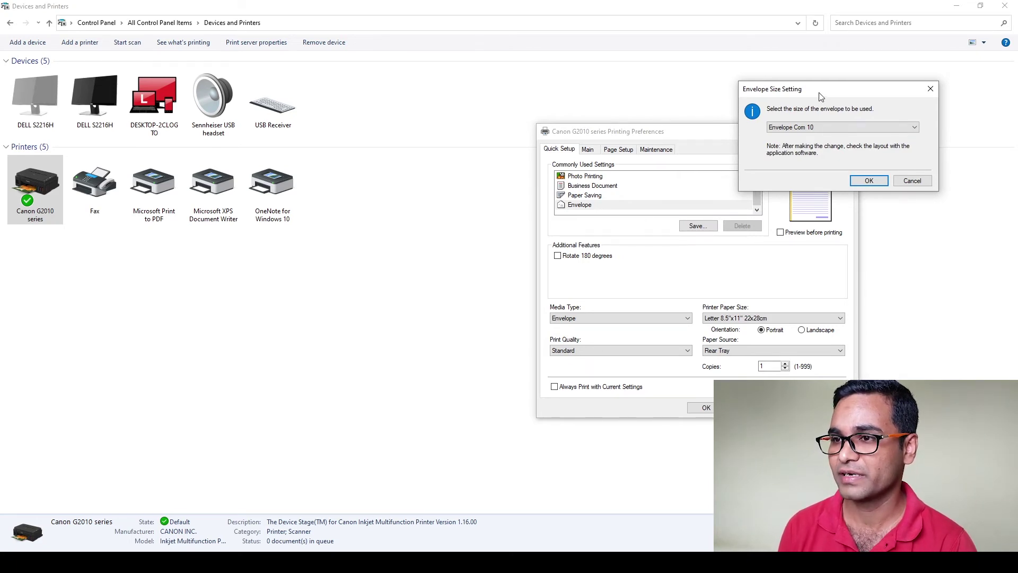
left_click_drag(826, 91, 655, 29)
left_click(741, 117)
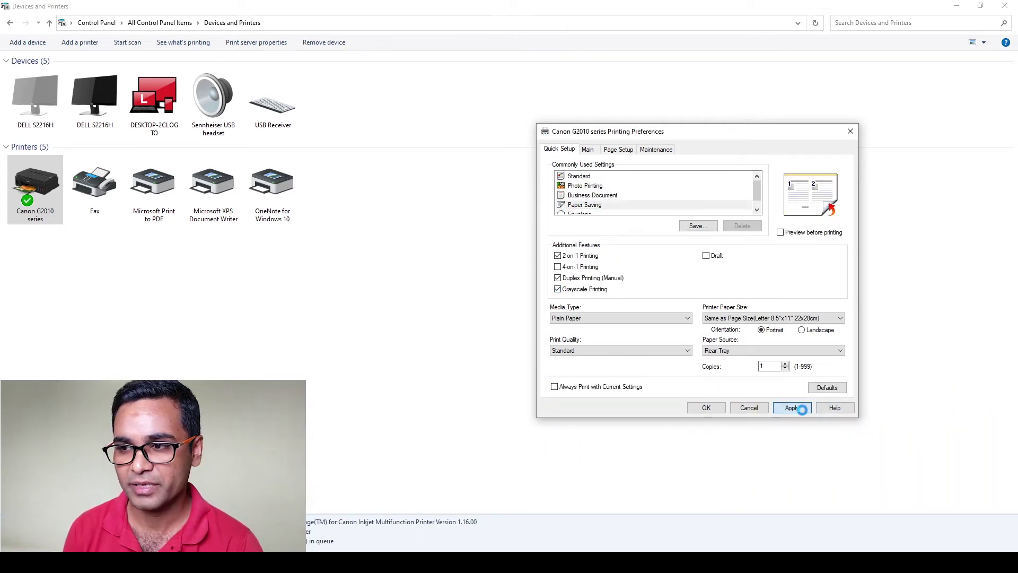
Apply the Paper Saving grayscale preferences and close the Printing Preferences dialog
left_click(788, 409)
left_click(706, 408)
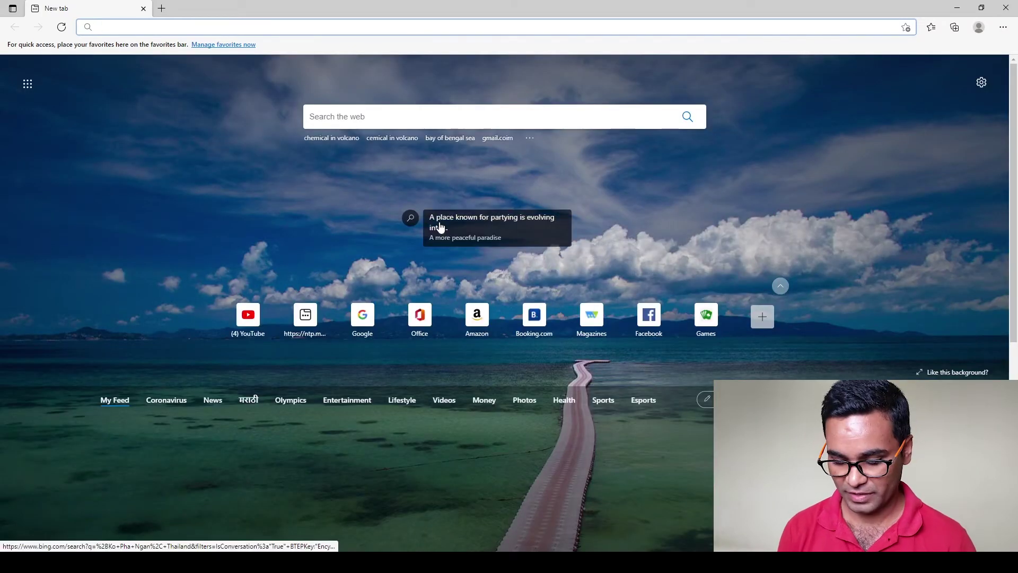
In Microsoft Edge, open the print preview of the new tab page and set pages 1-1 and Black and white
key("ctrl+p")
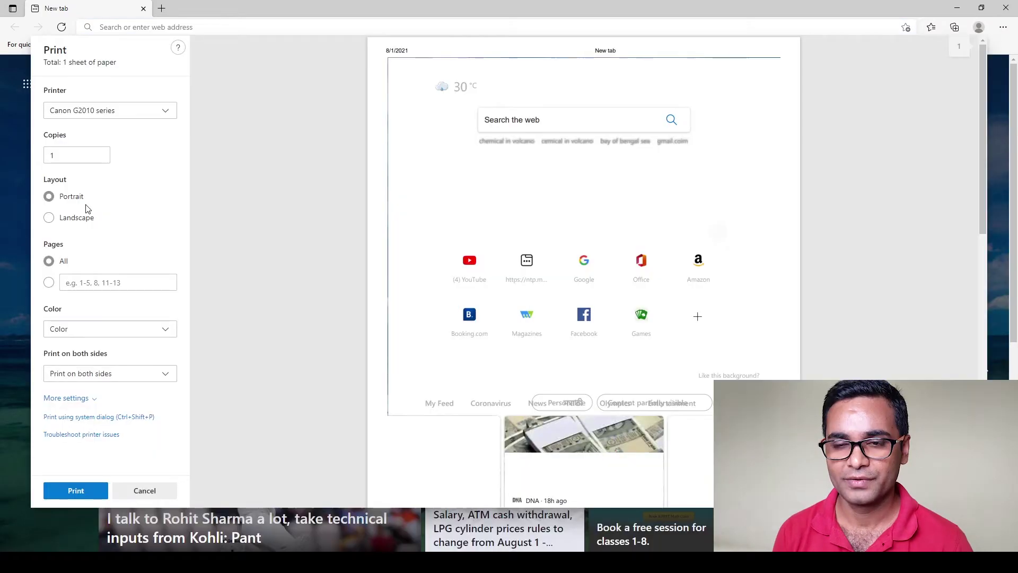
left_click(91, 283)
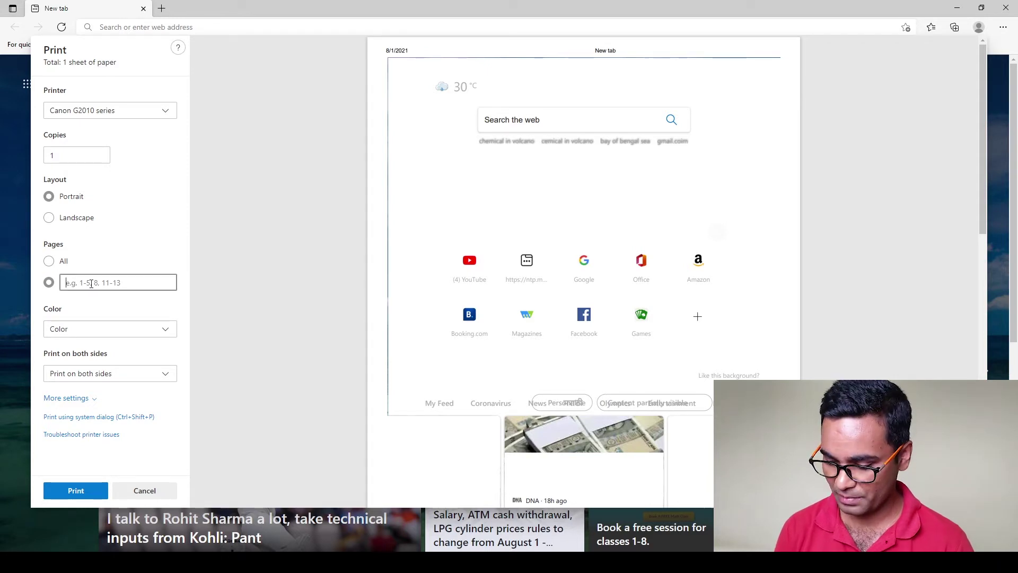
type("1-1")
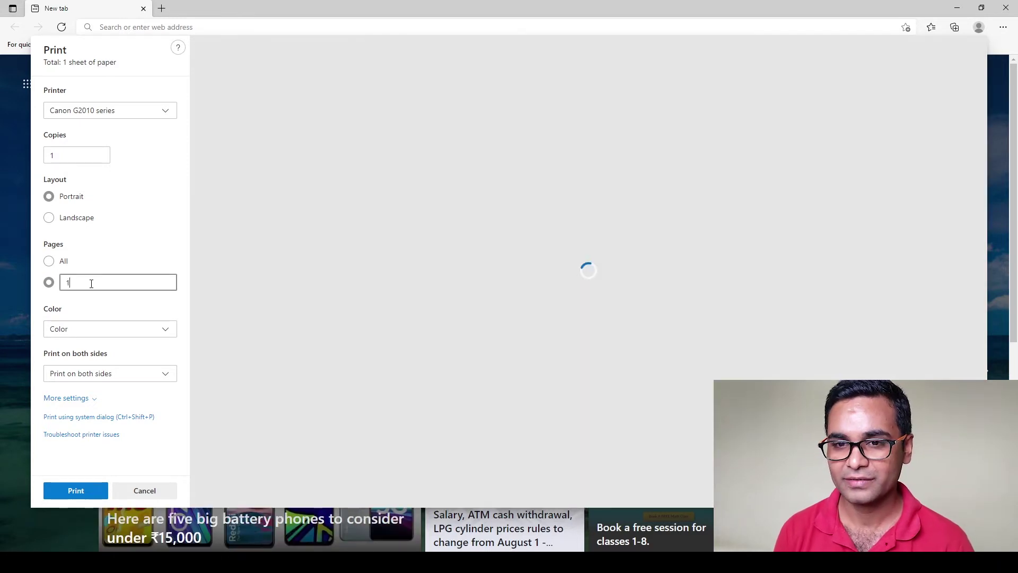
left_click(105, 332)
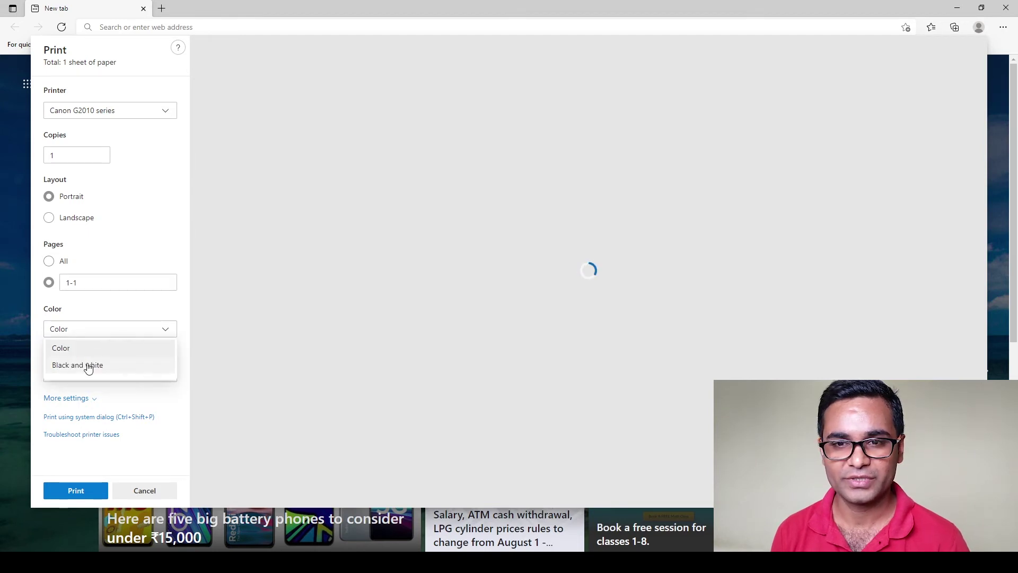
left_click(89, 366)
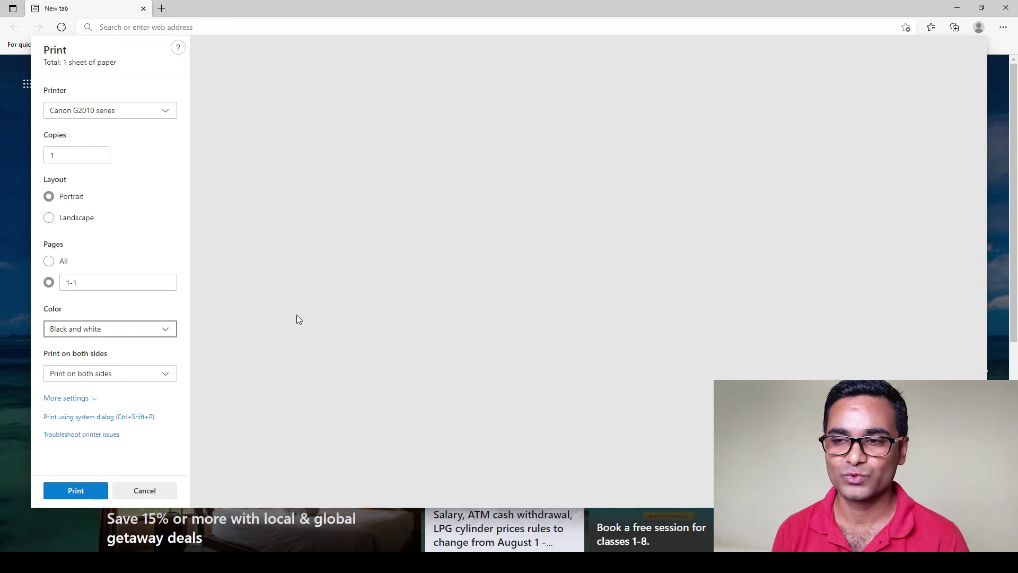
scroll(566, 224, "down", 2)
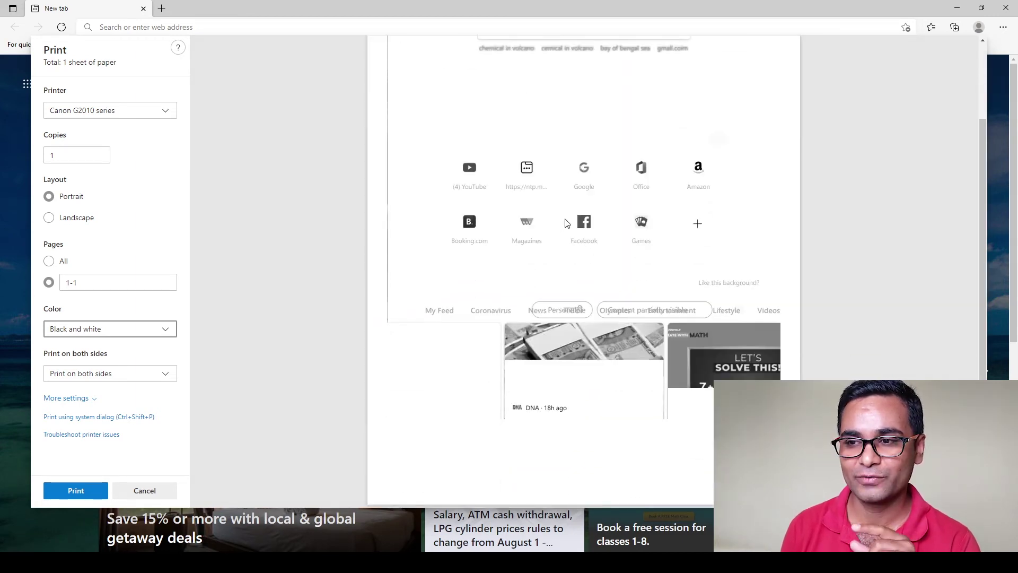
scroll(567, 223, "up", 2)
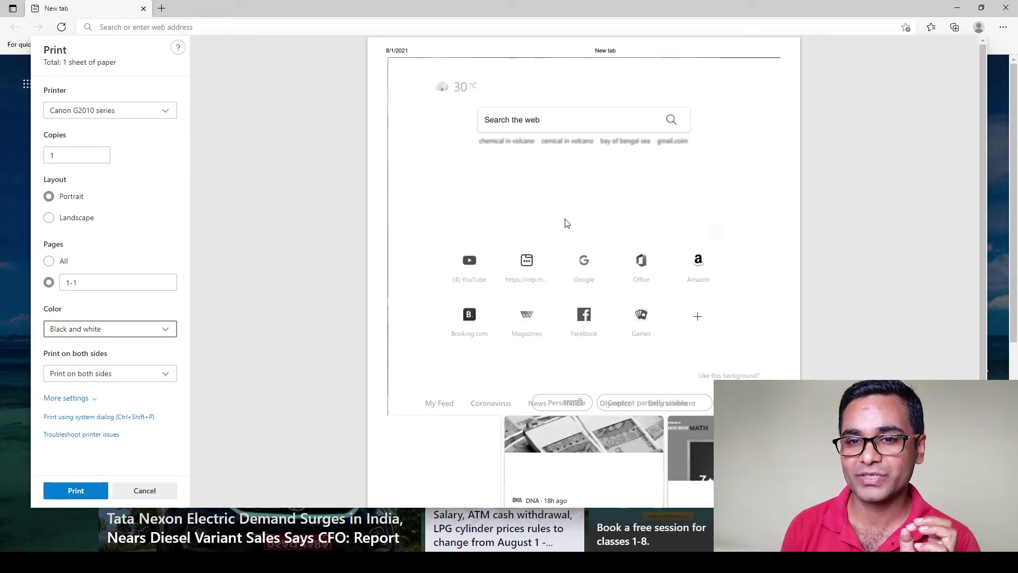
Change the page range to 2-2, check the preview of that page and cancel the print
left_click(110, 283)
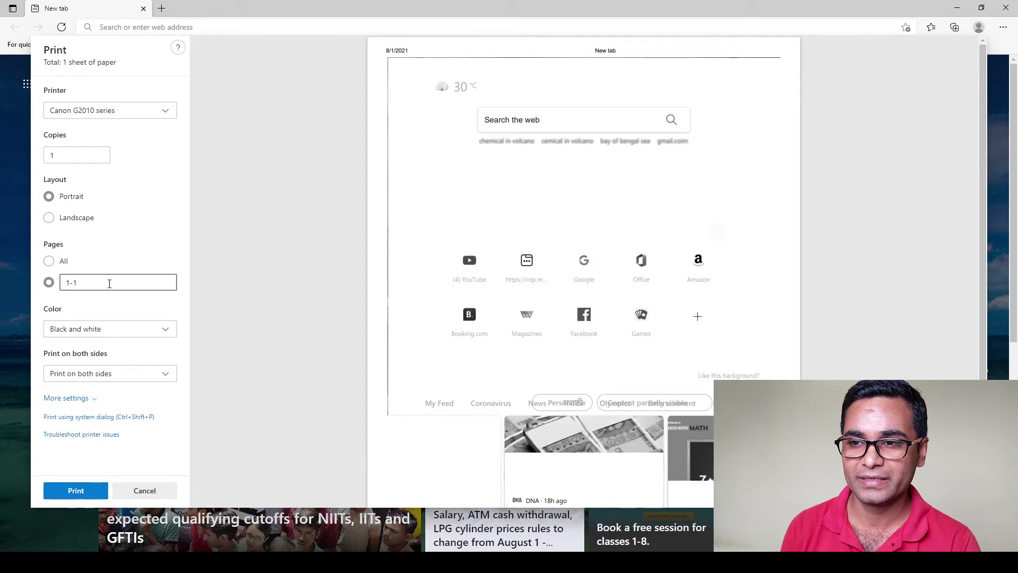
left_click_drag(177, 278, 2, 277)
key("BackSpace")
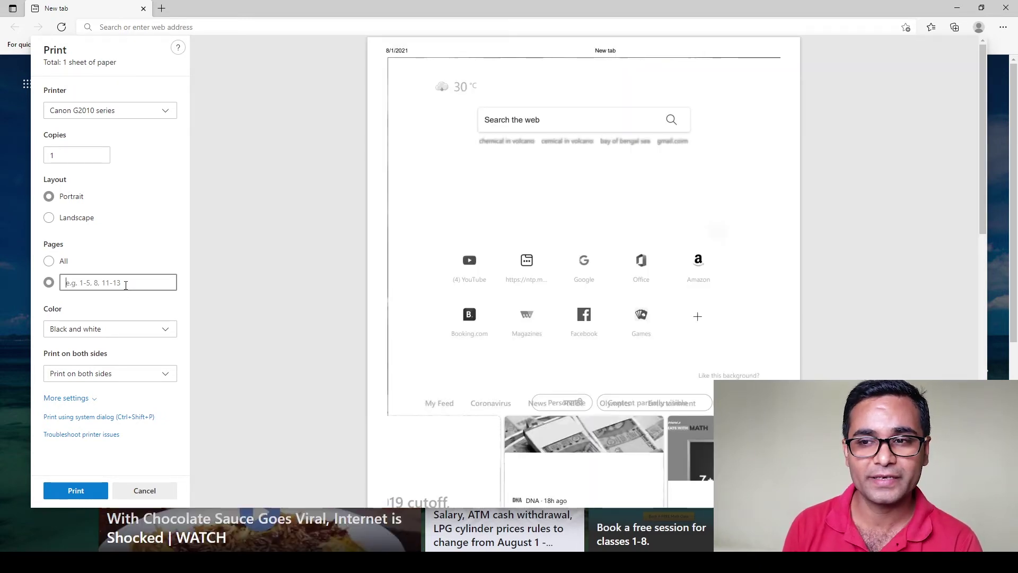
scroll(696, 318, "down", 10)
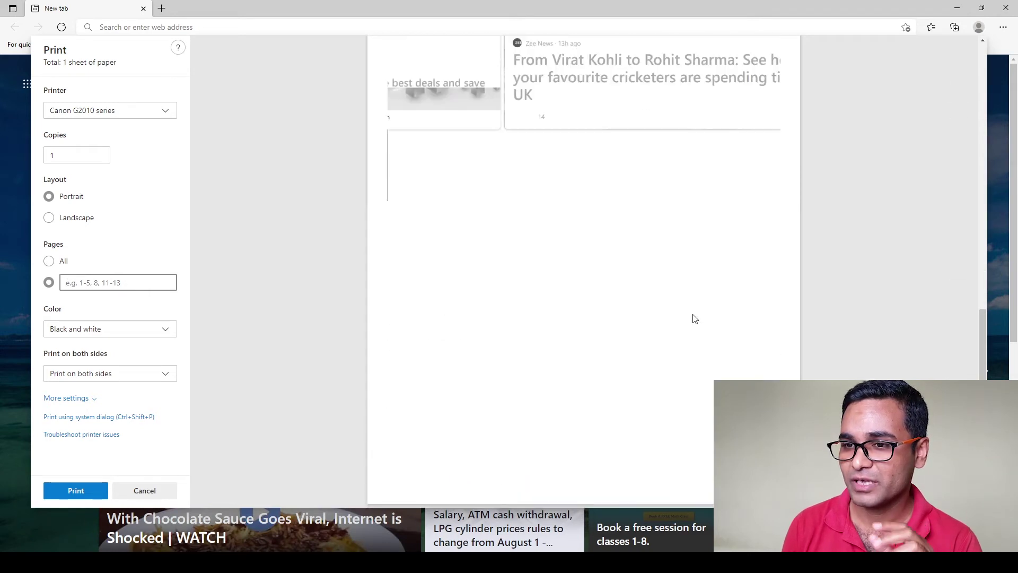
scroll(694, 319, "up", 5)
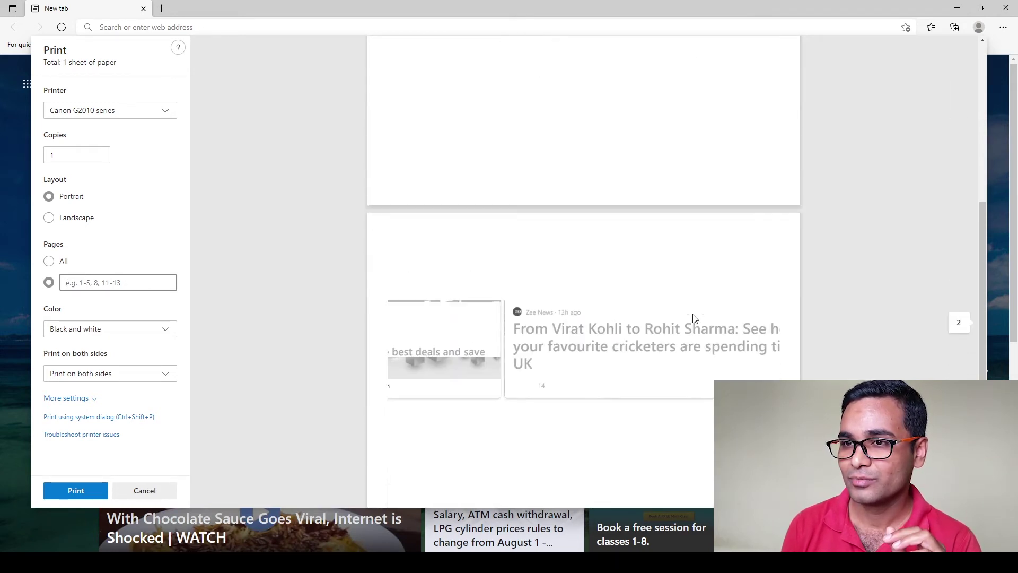
scroll(694, 317, "down", 5)
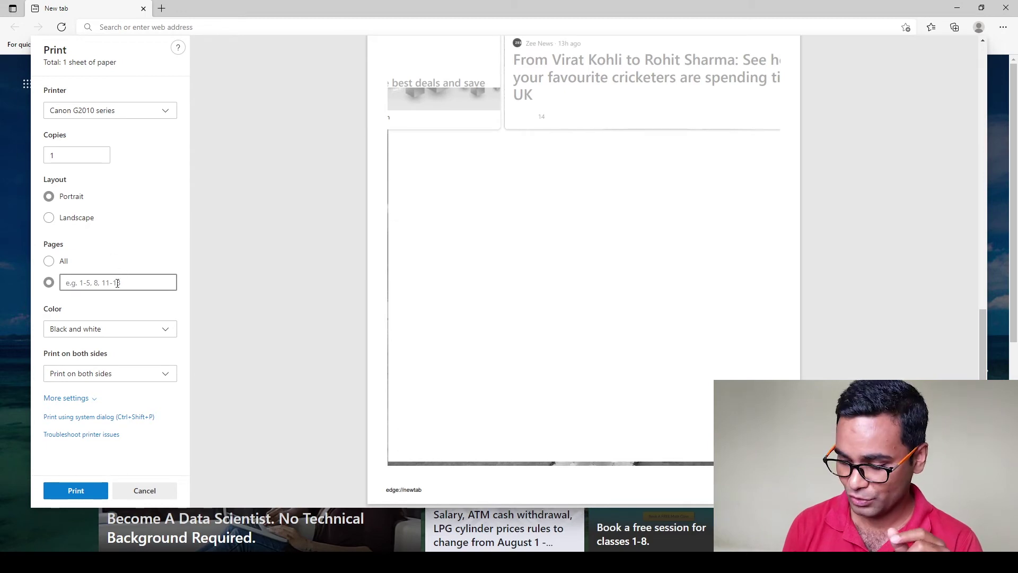
type("2-2")
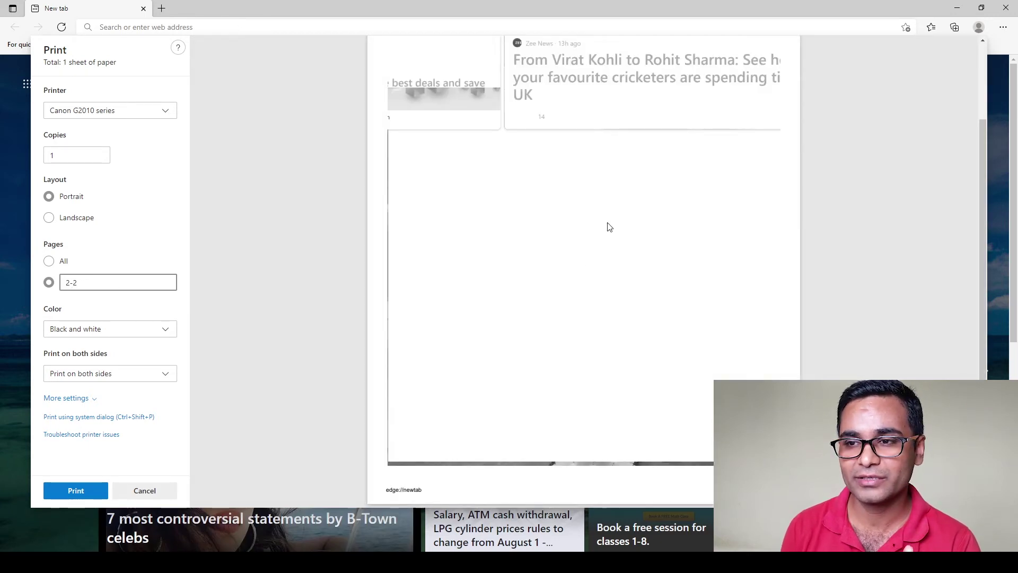
scroll(579, 280, "up", 3)
scroll(556, 276, "down", 2)
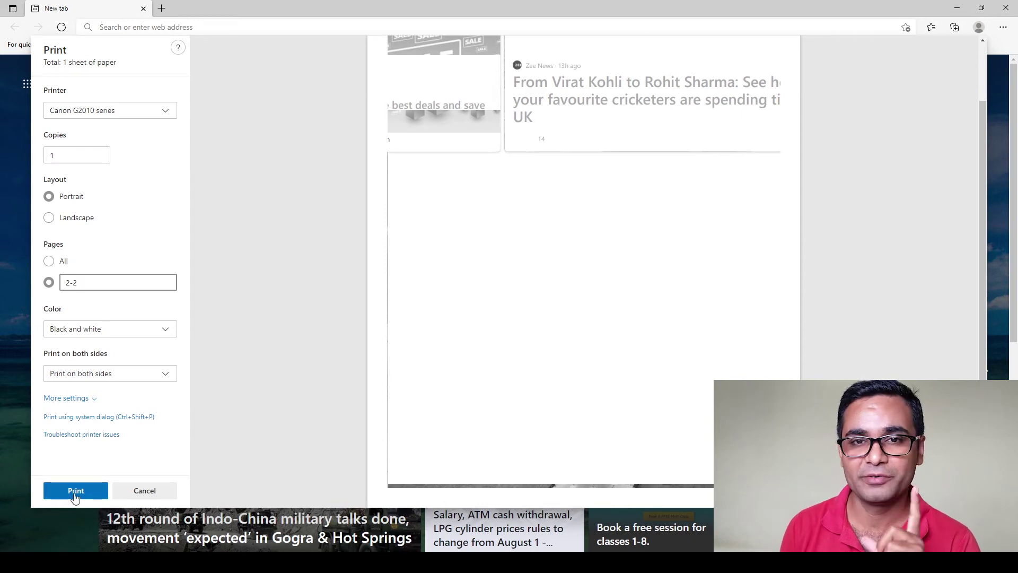
left_click(125, 488)
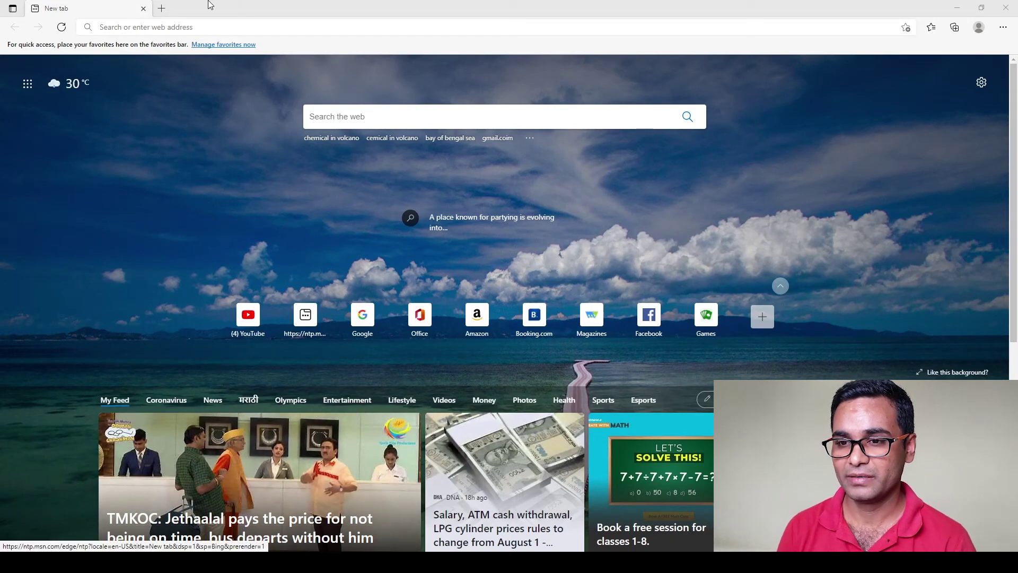
Open File Explorer in a maximized window and open the Intel Software License Agreement PDF from the Downloads folder
key("super+e")
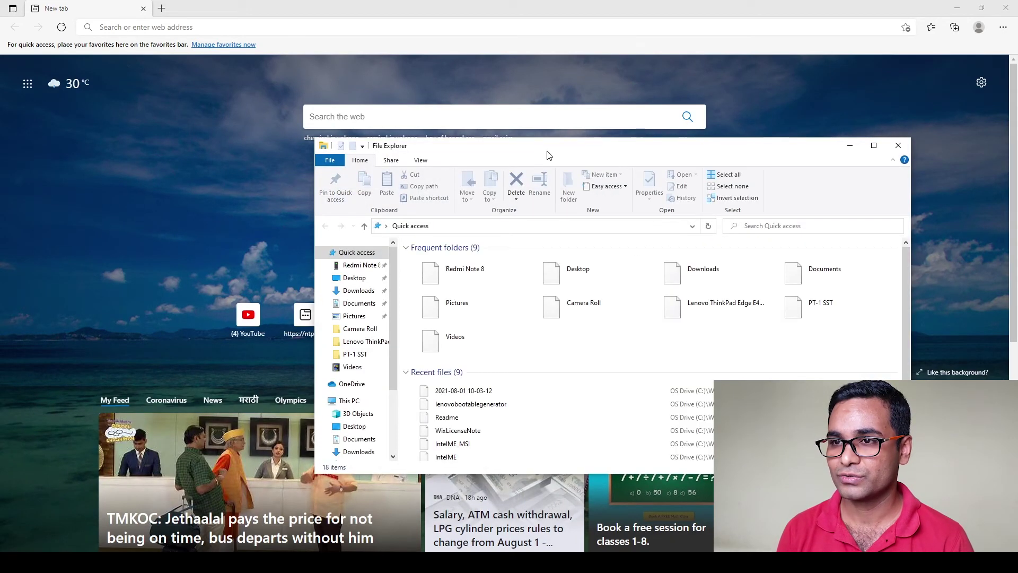
double_click(547, 150)
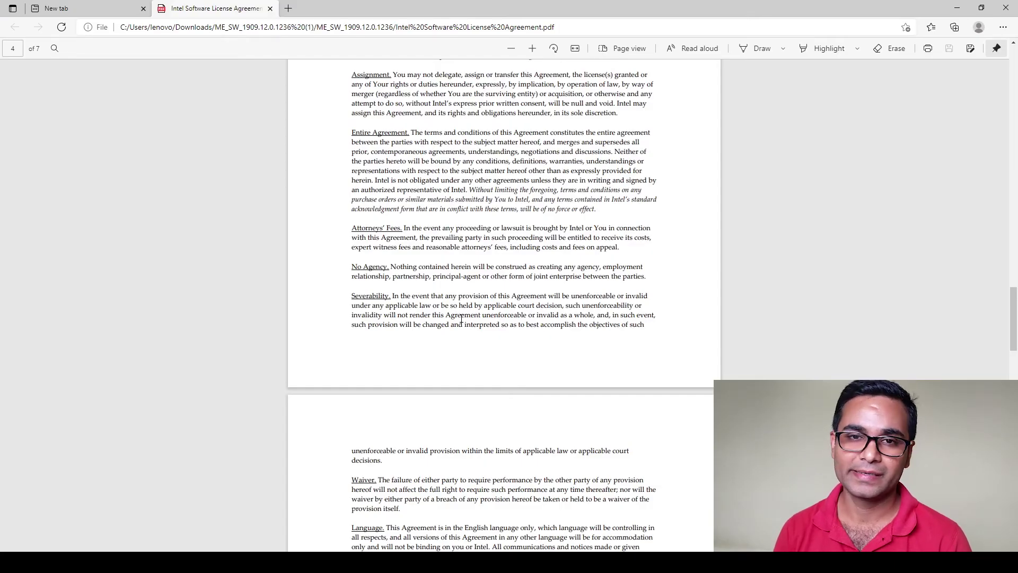
Open the print preview of the license agreement PDF for Canon G2010 series and examine its pages through to the end
scroll(461, 318, "down", 9)
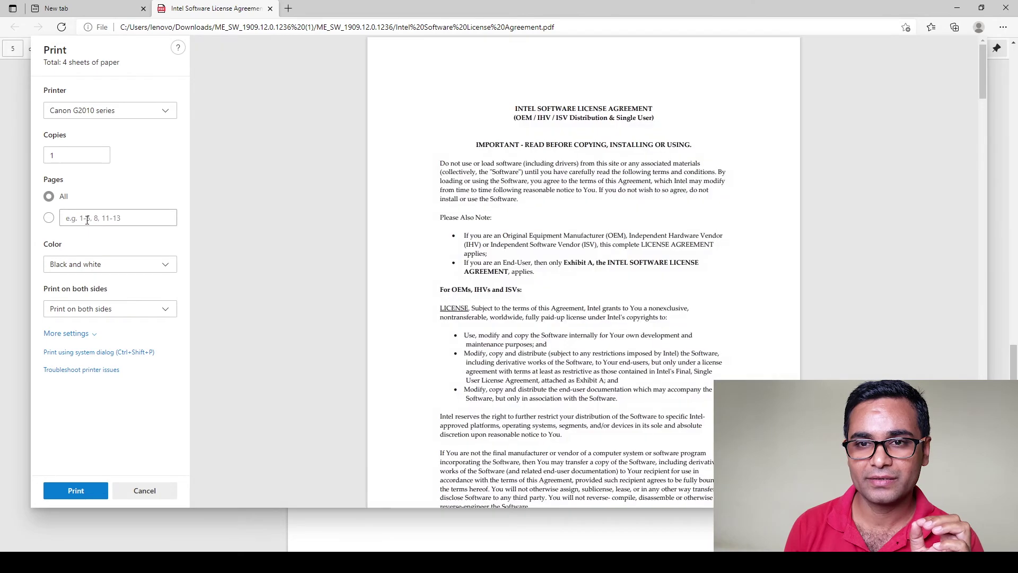
scroll(481, 283, "down", 8)
scroll(481, 283, "down", 10)
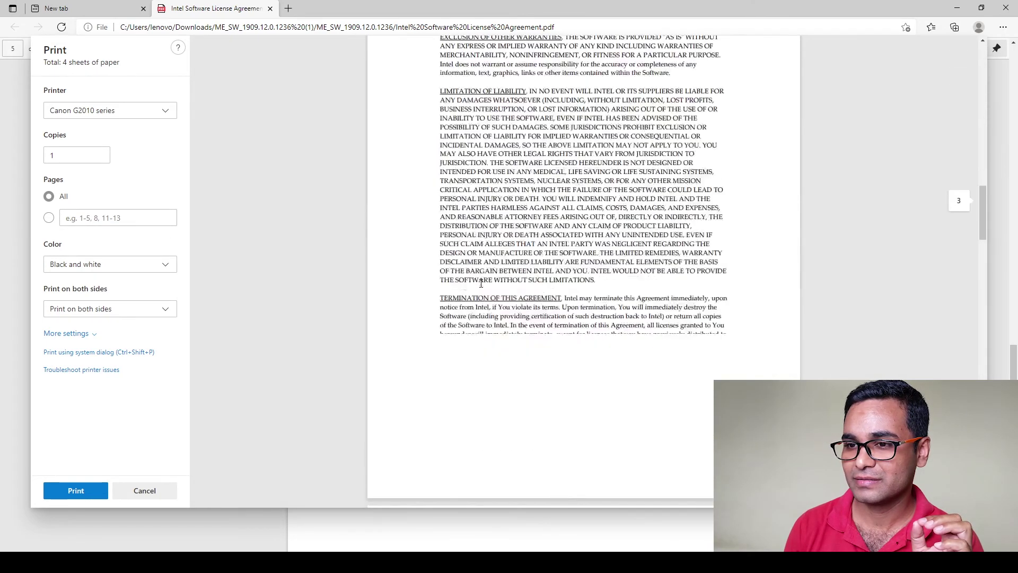
scroll(483, 288, "down", 1)
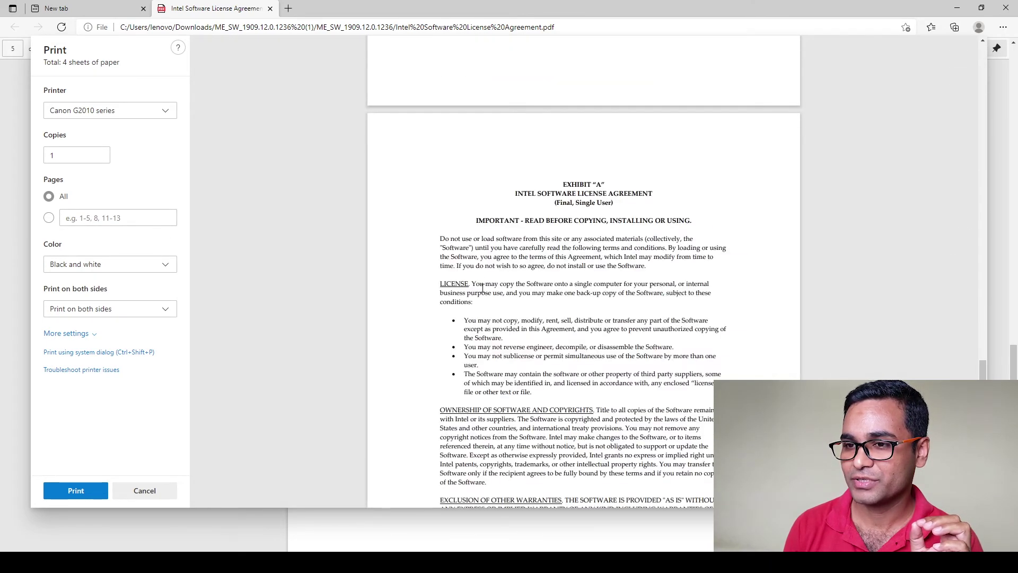
scroll(482, 288, "down", 5)
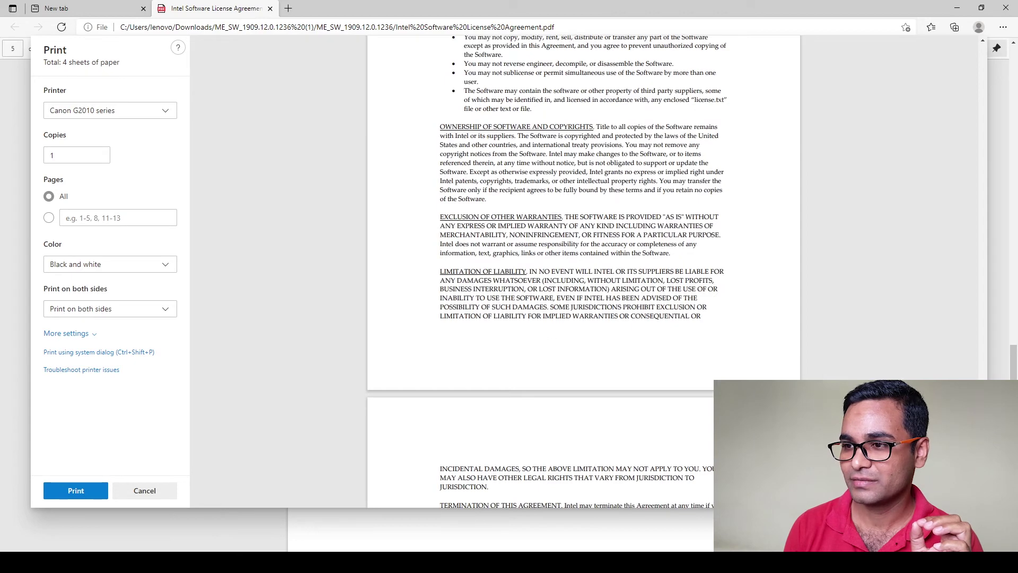
scroll(633, 394, "down", 7)
scroll(633, 394, "down", 1)
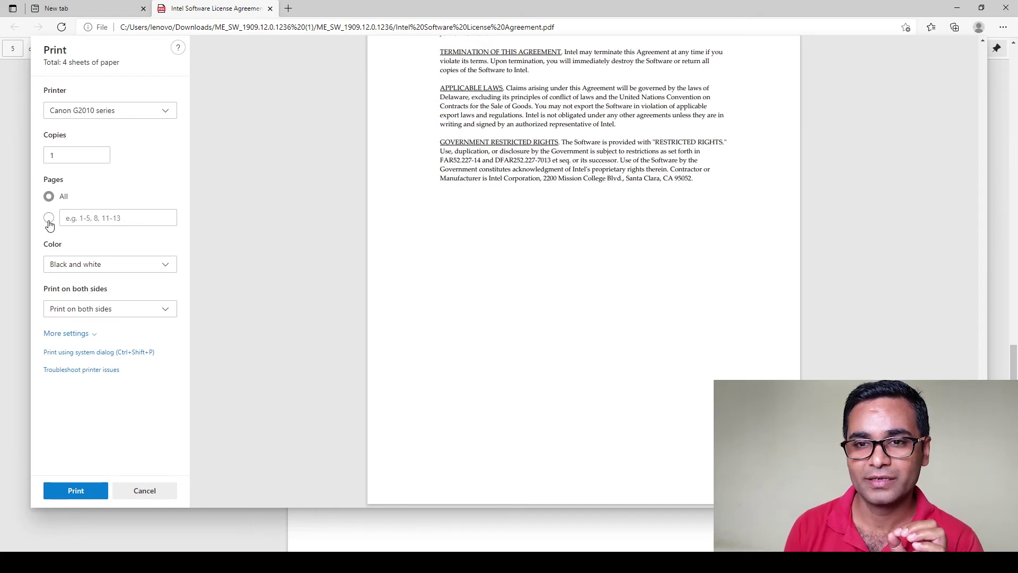
Print page range 7-7 of the license agreement PDF in black and white on one side, and minimize the browser window
left_click(92, 217)
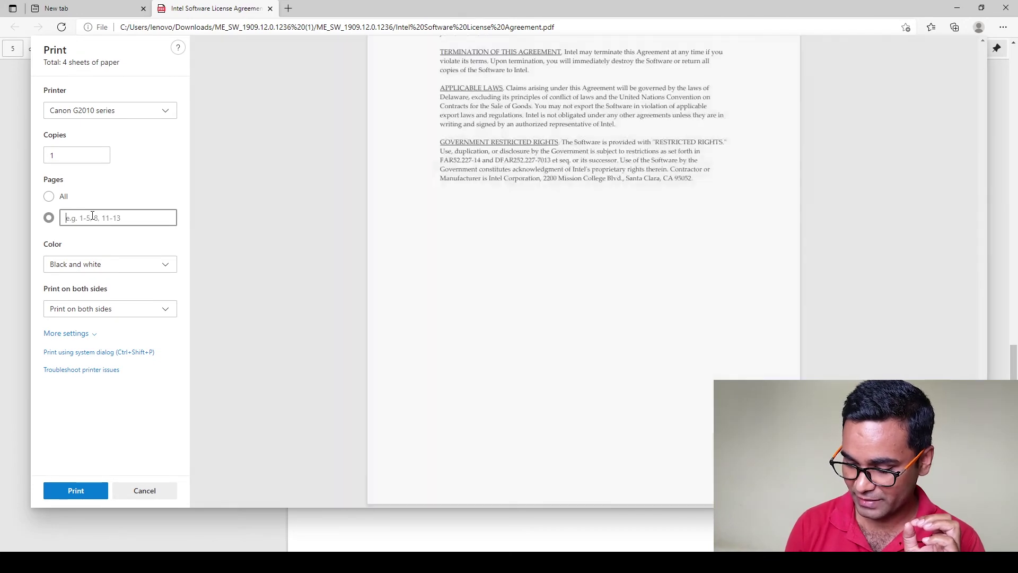
type("7-7")
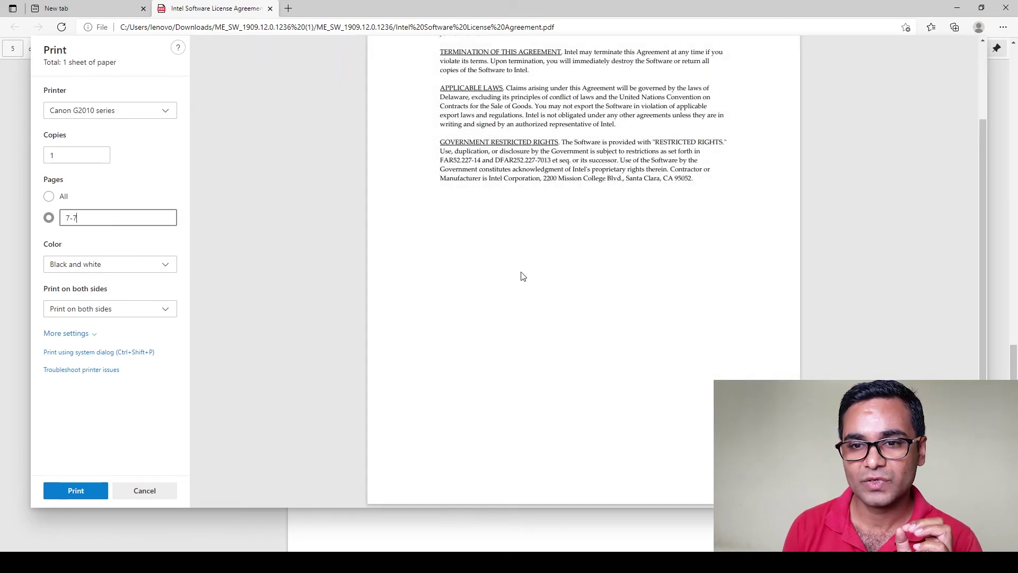
left_click(95, 318)
left_click(83, 333)
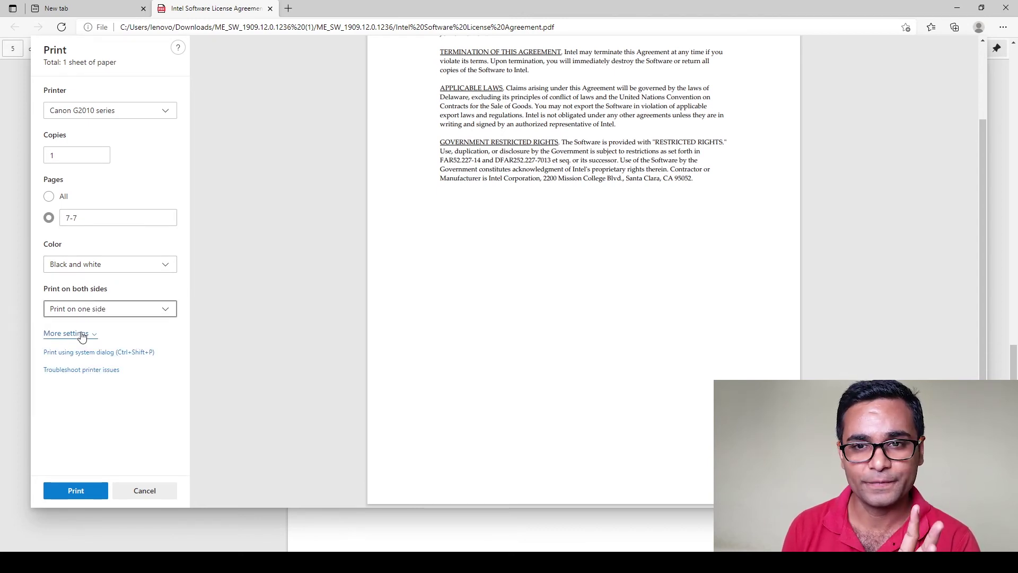
left_click(102, 270)
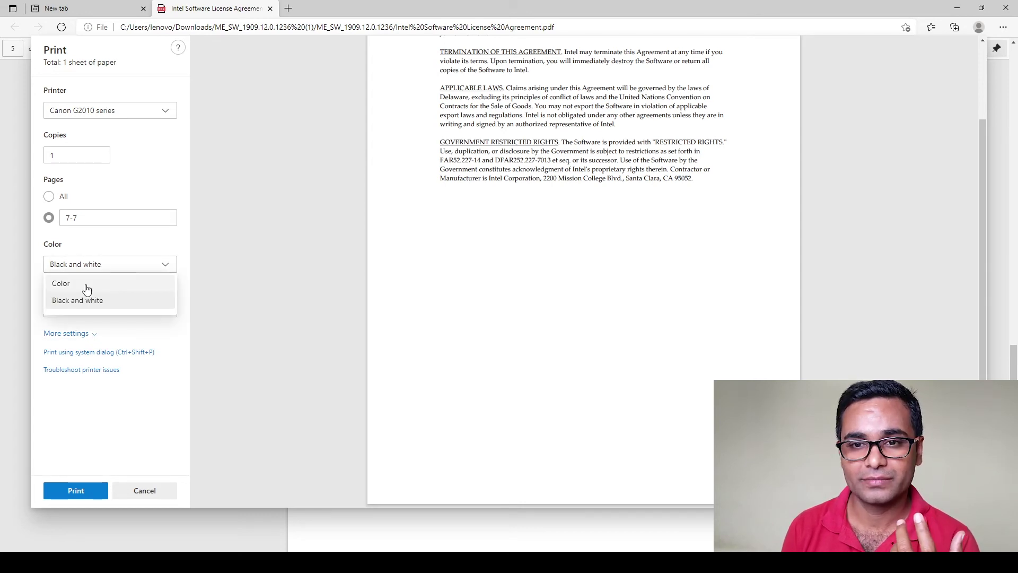
left_click(74, 302)
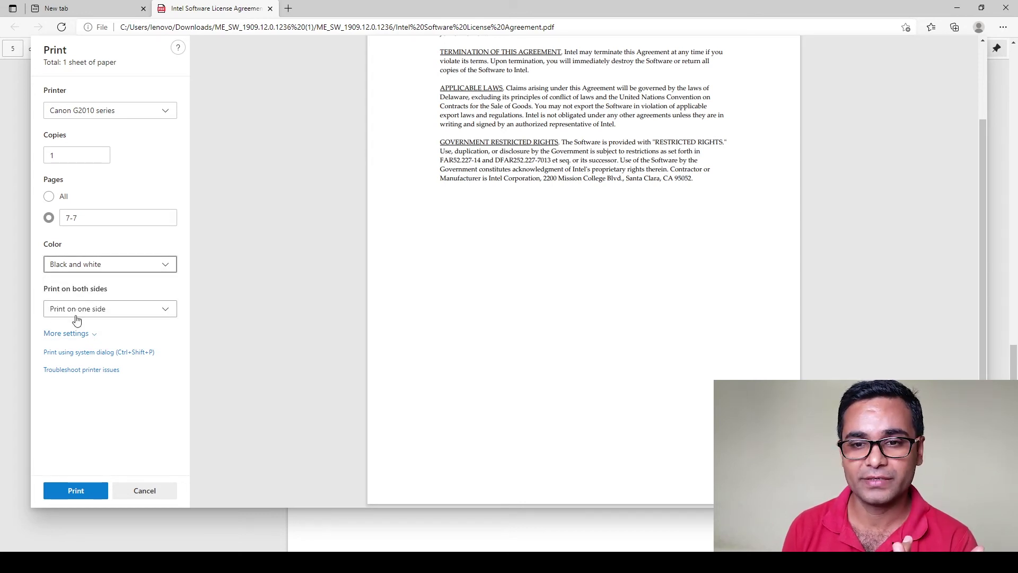
left_click(77, 491)
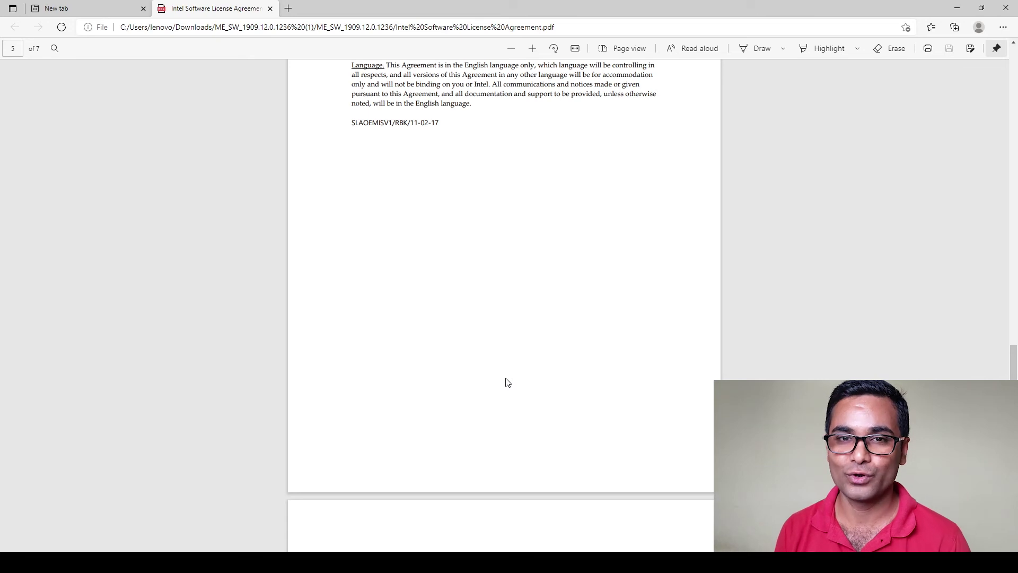
left_click(972, 7)
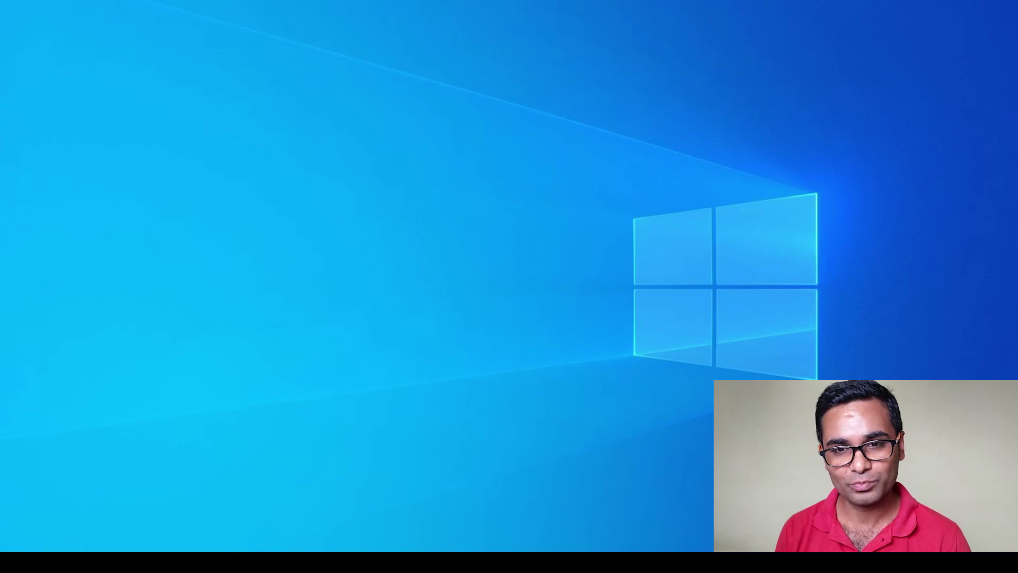
Search Windows for "scan" and pin IJ Scan Utility to both Start and the taskbar
key("super")
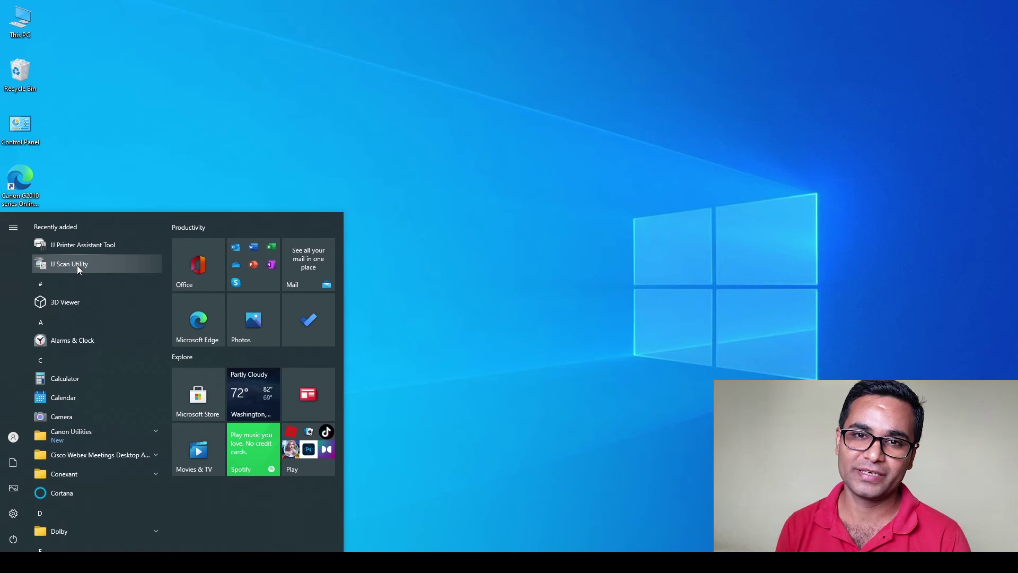
left_click(557, 284)
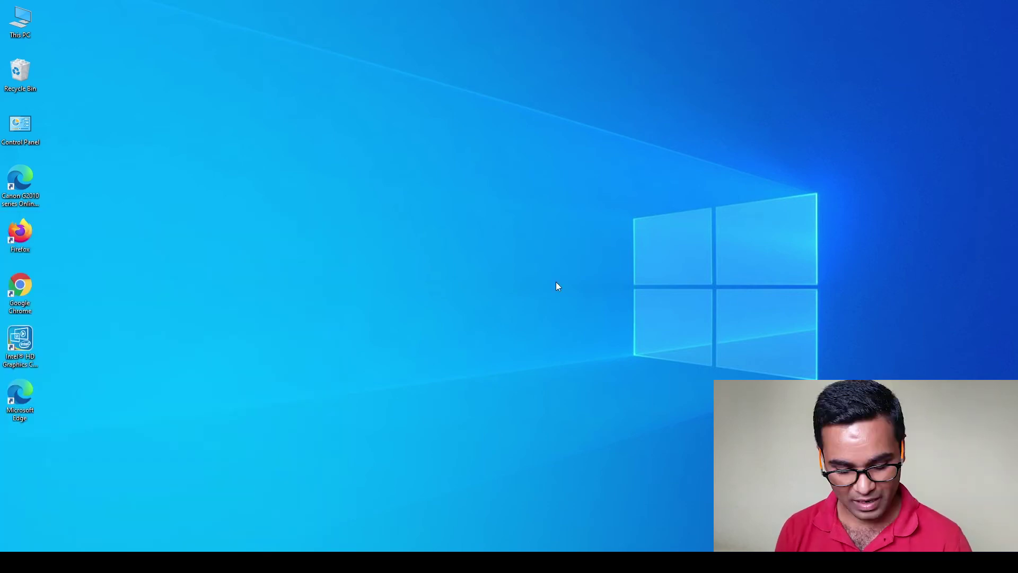
key("super+s")
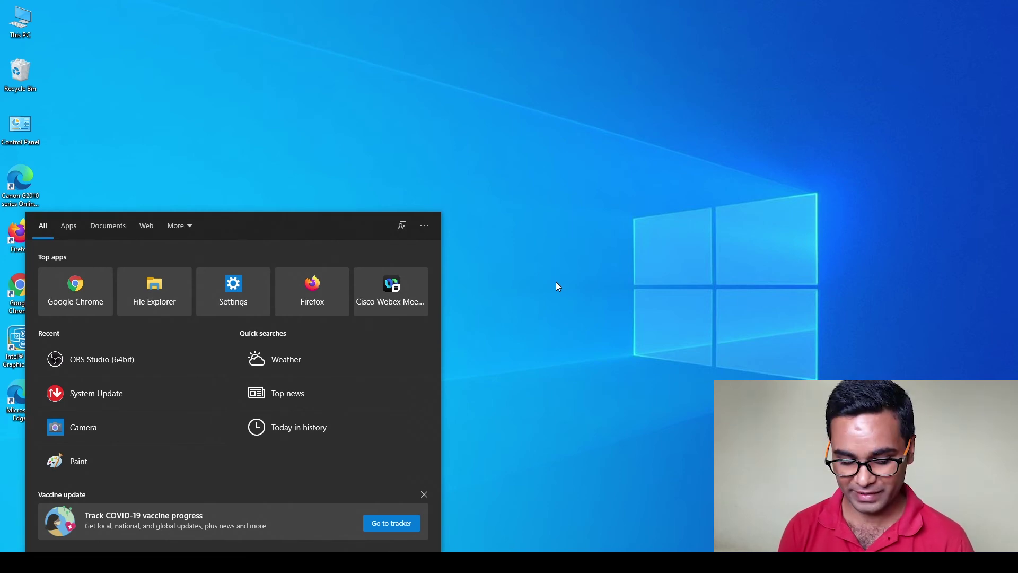
type("scan")
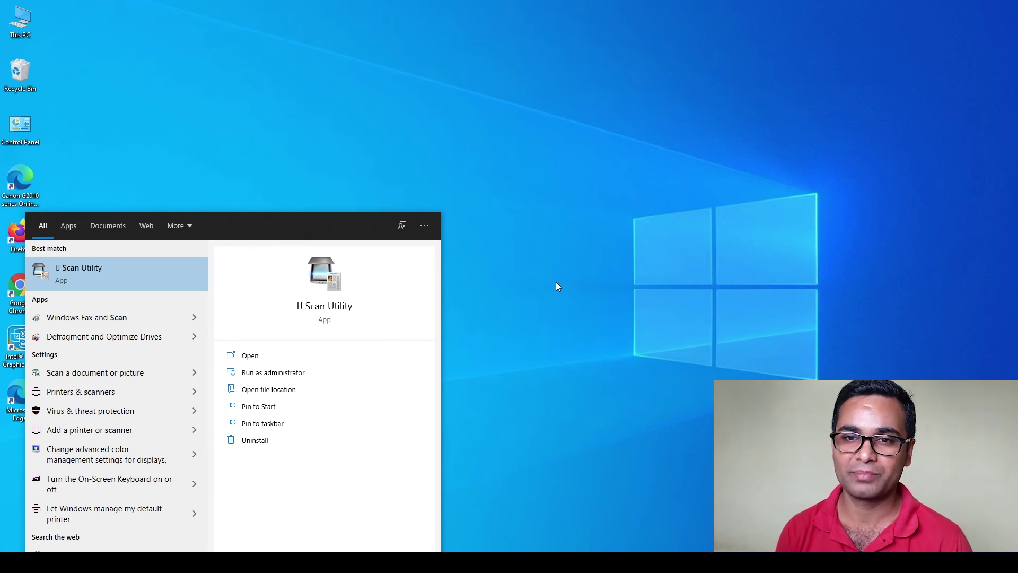
right_click(92, 269)
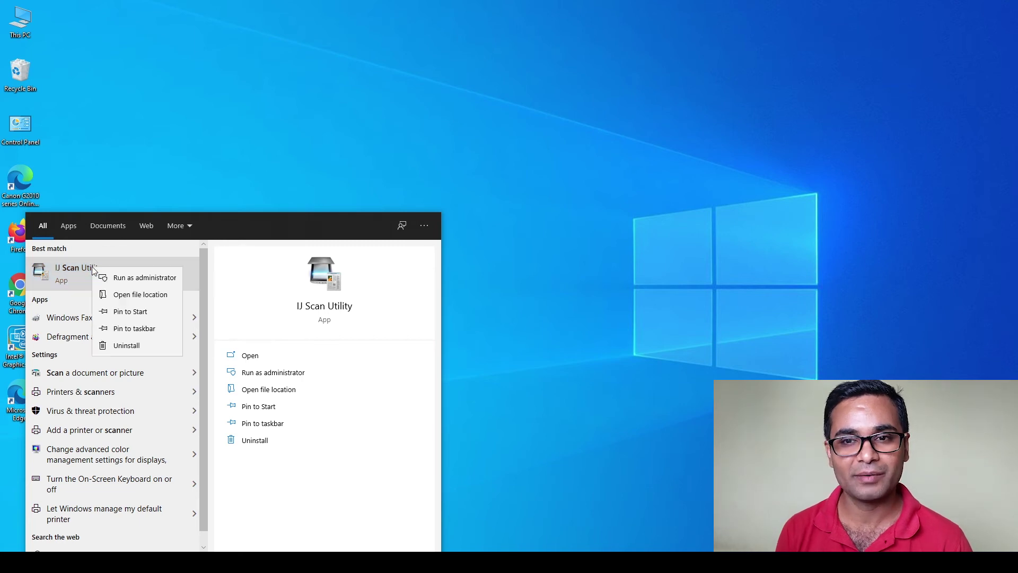
left_click(139, 313)
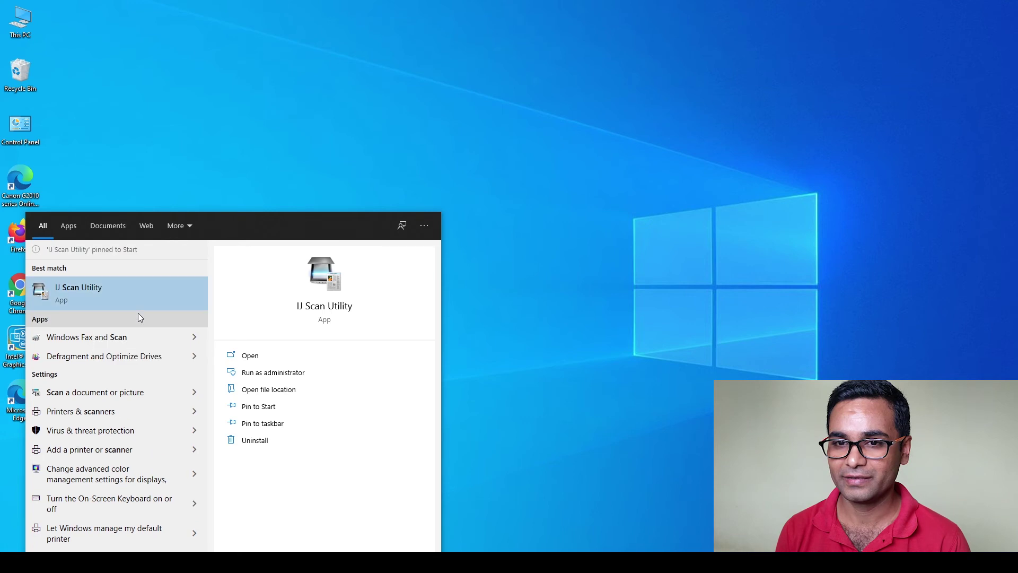
right_click(94, 289)
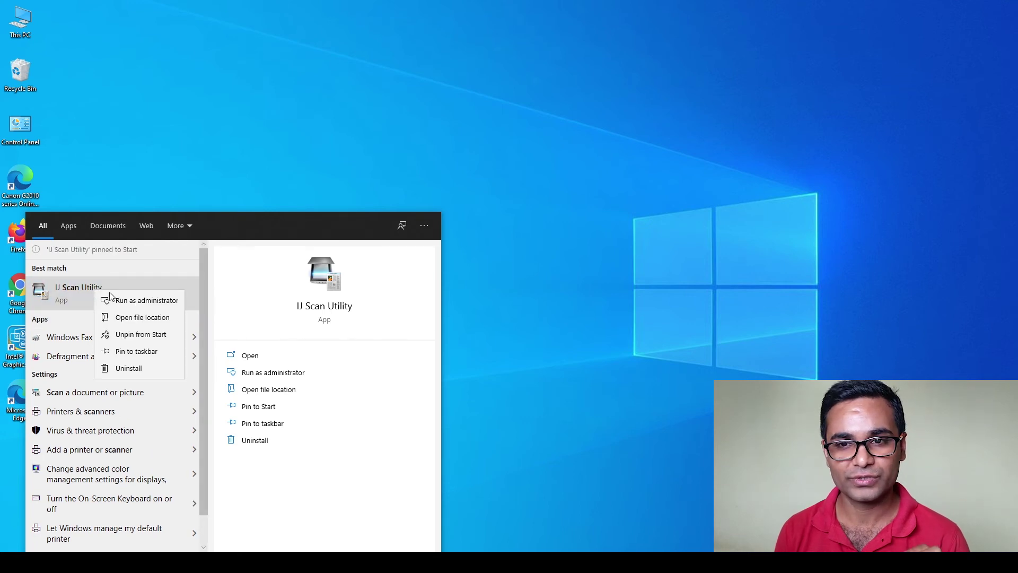
left_click(131, 352)
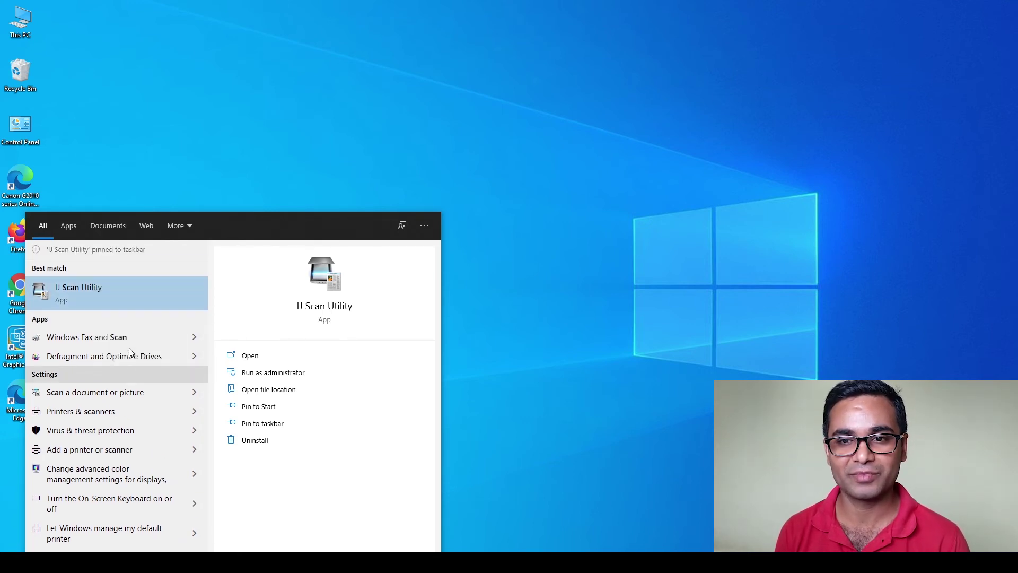
Open the file location of IJ Scan Utility, send its shortcut to the desktop and close the folder window
right_click(99, 297)
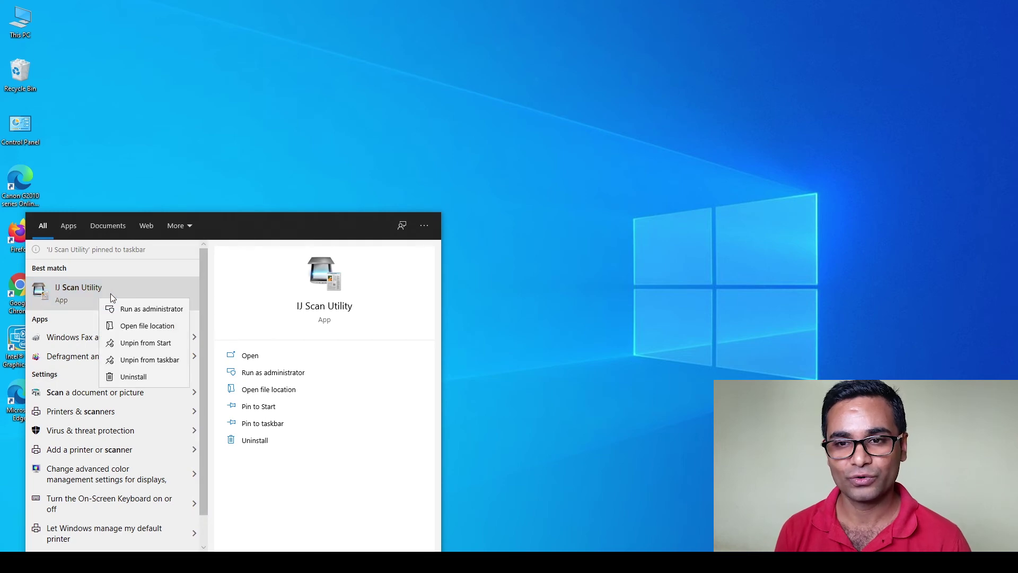
left_click(135, 329)
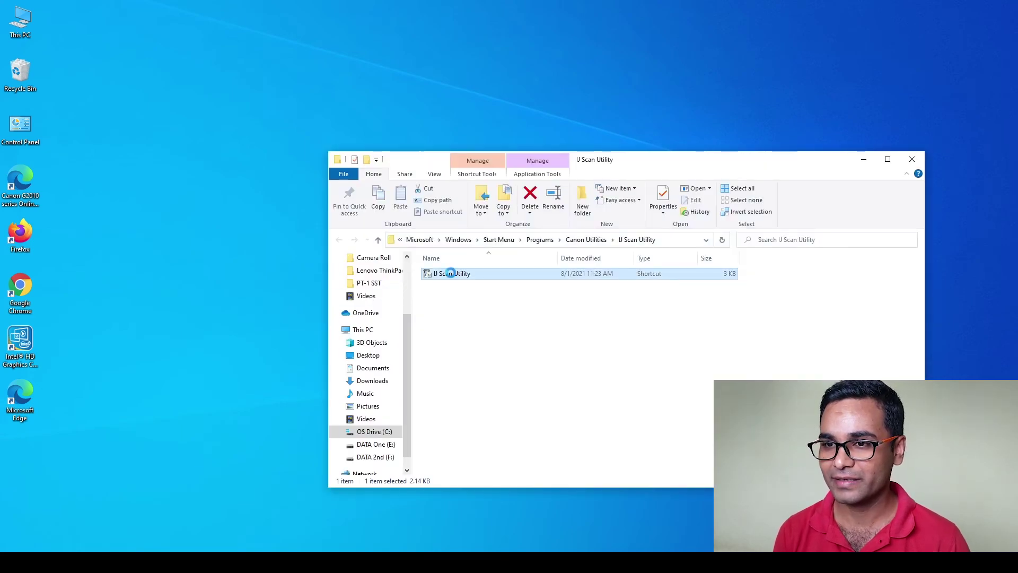
right_click(451, 273)
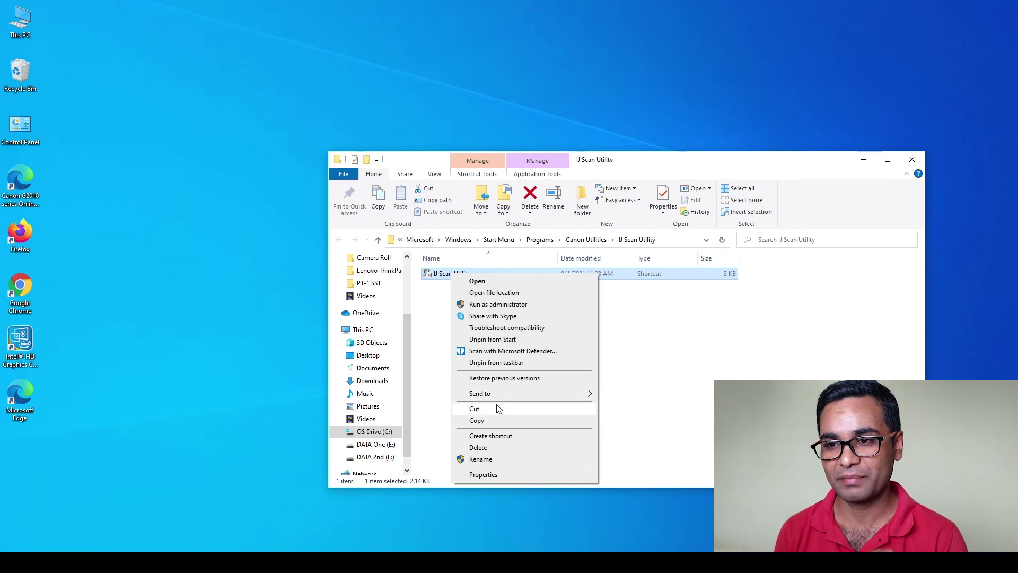
mouse_move(525, 393)
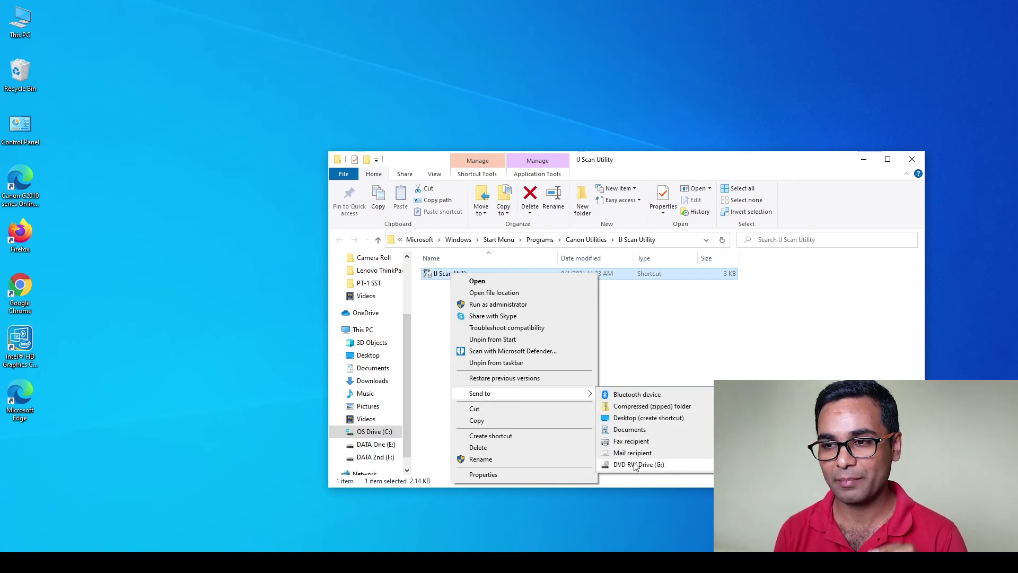
left_click(642, 420)
left_click(912, 159)
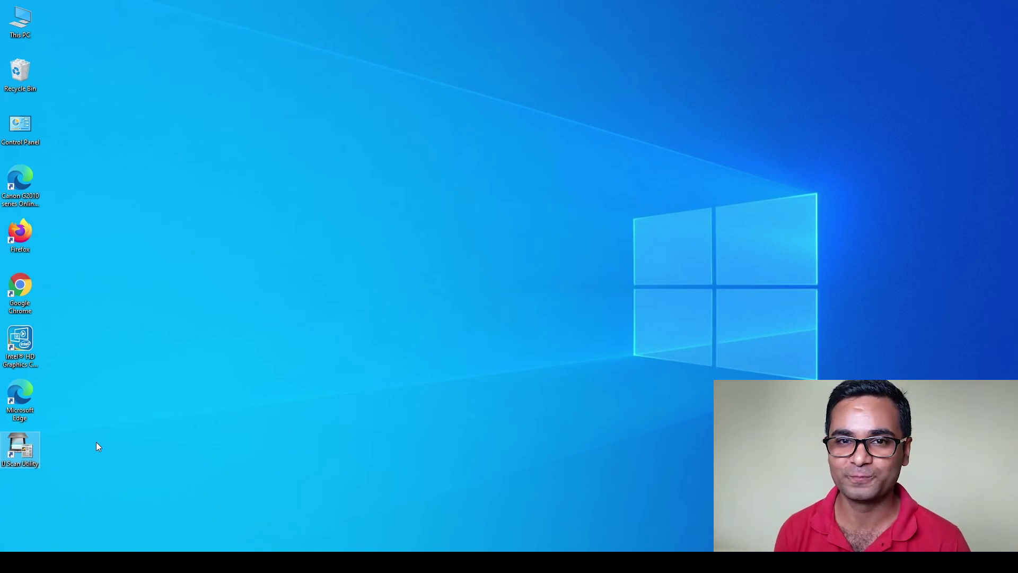
Launch IJ Scan Utility from the desktop, scan one page as a document, end the scan and open the PDF IMG_20210801_0001
double_click(18, 450)
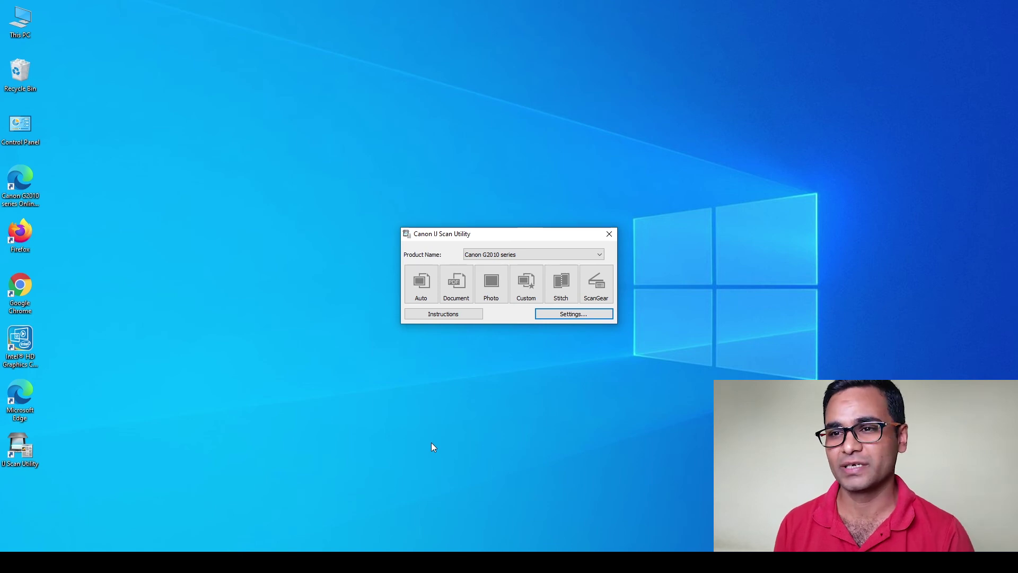
left_click(456, 284)
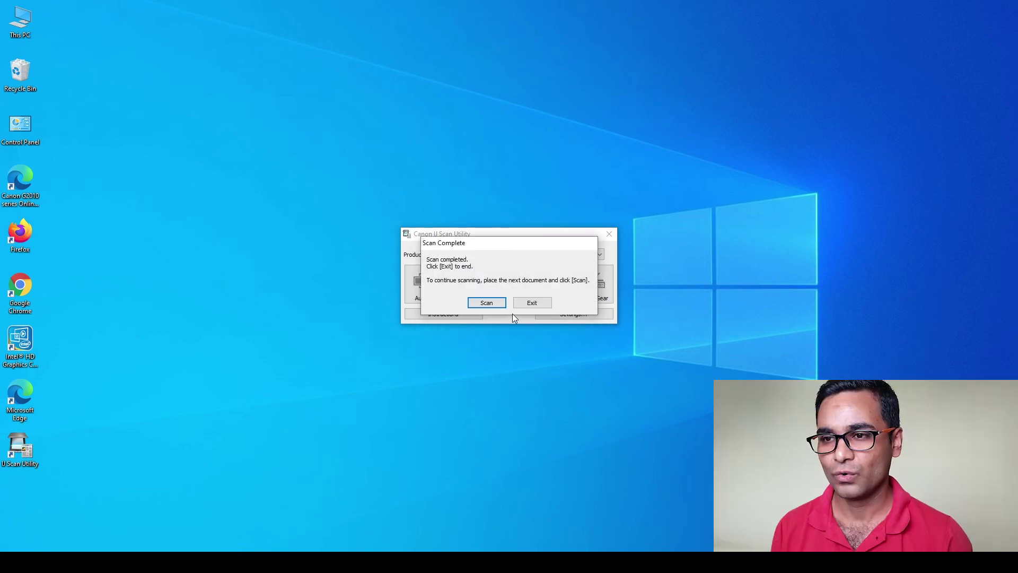
left_click(541, 304)
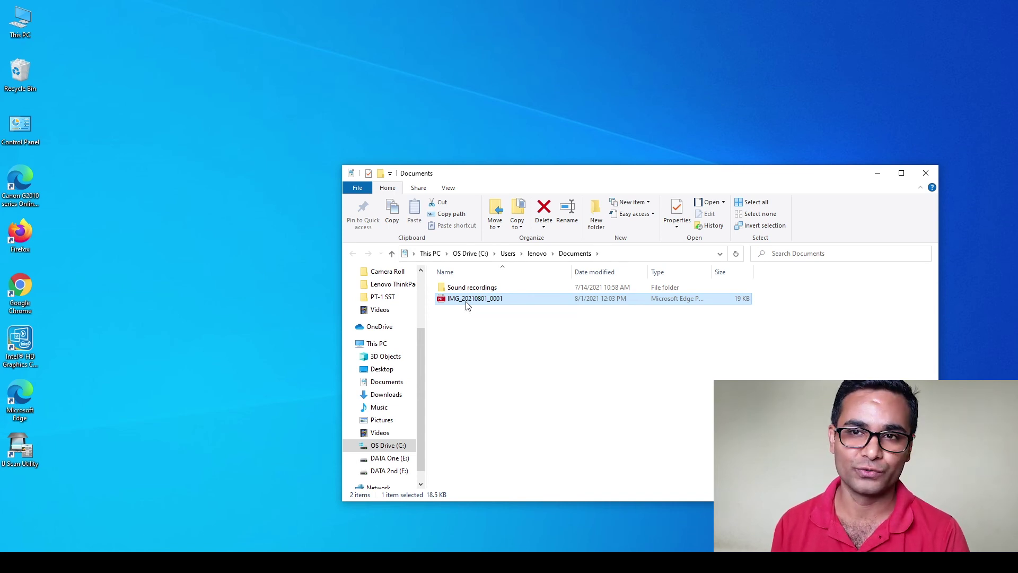
double_click(467, 305)
double_click(369, 24)
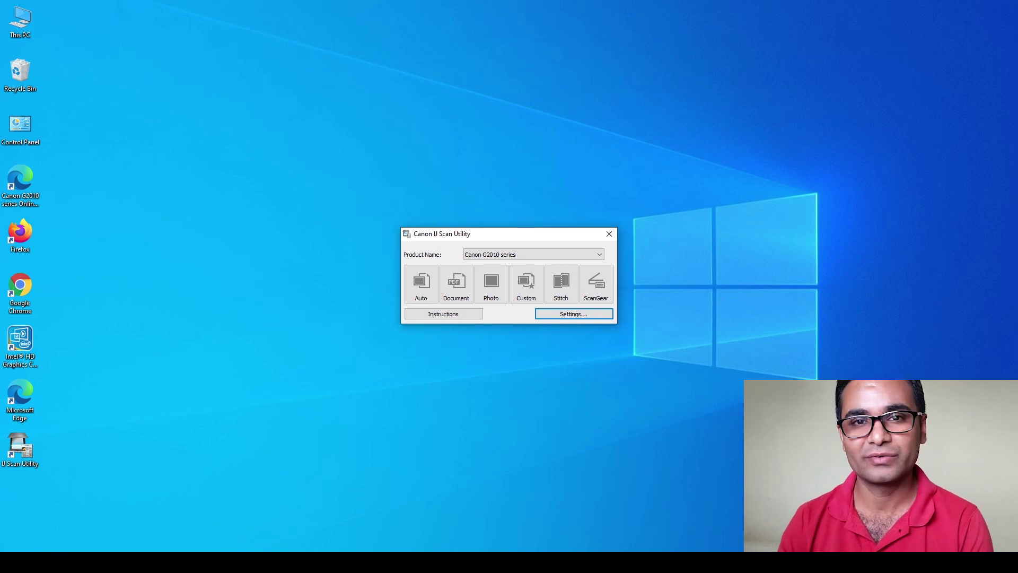
Start a photo scan on the Canon G2010 series in IJ Scan Utility
left_click(494, 290)
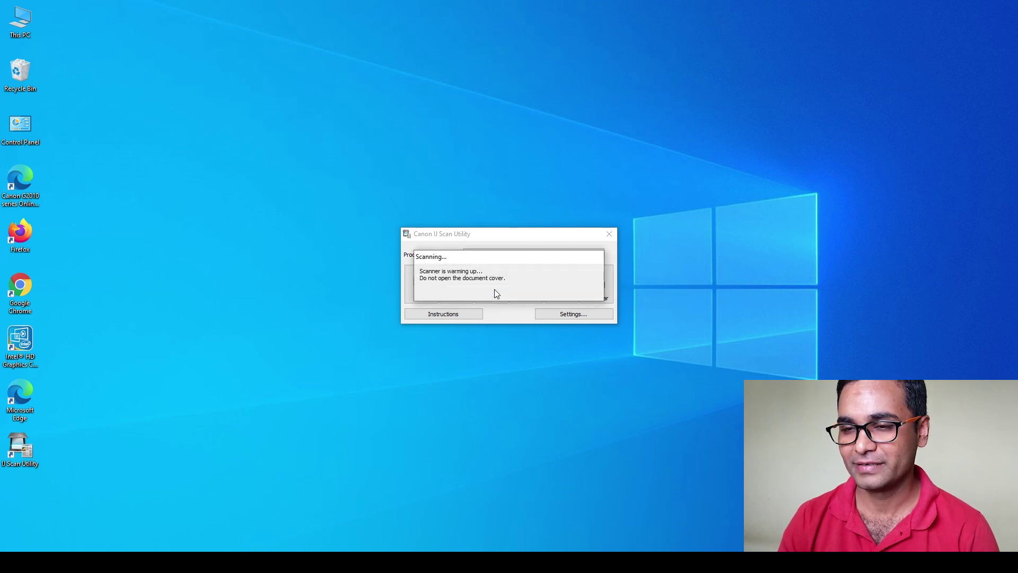